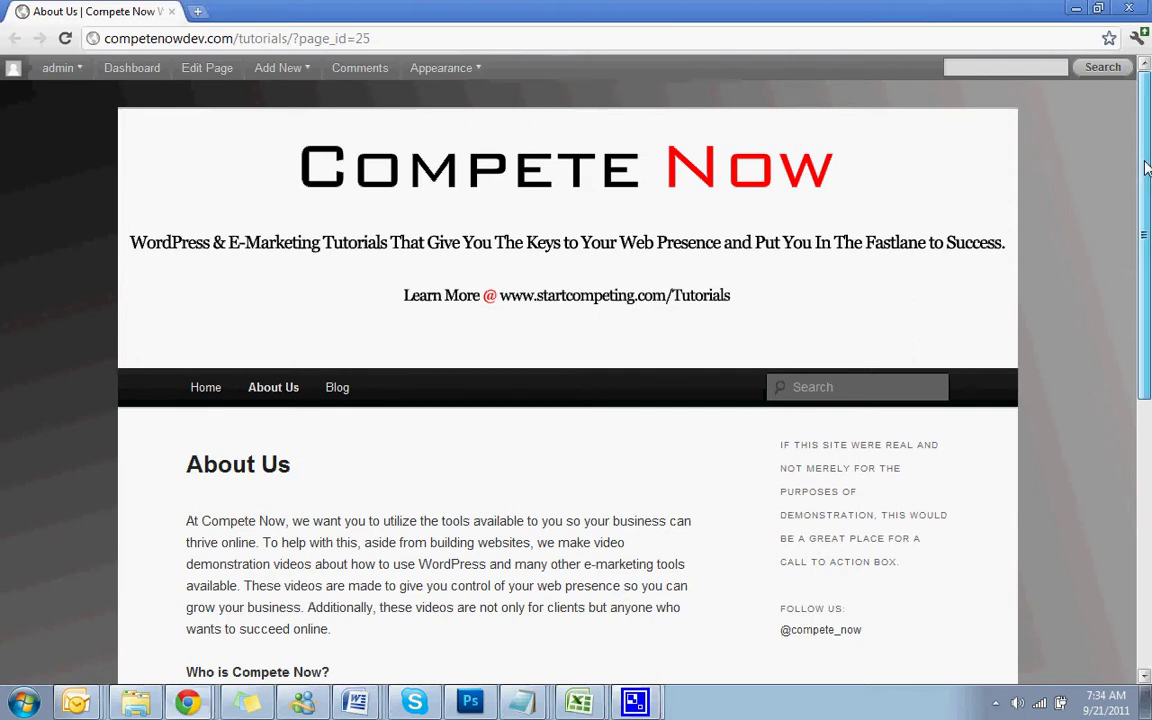
Step: Bring up the About Us page in the editor and look over its content
right_click(1146, 165)
left_click(903, 245)
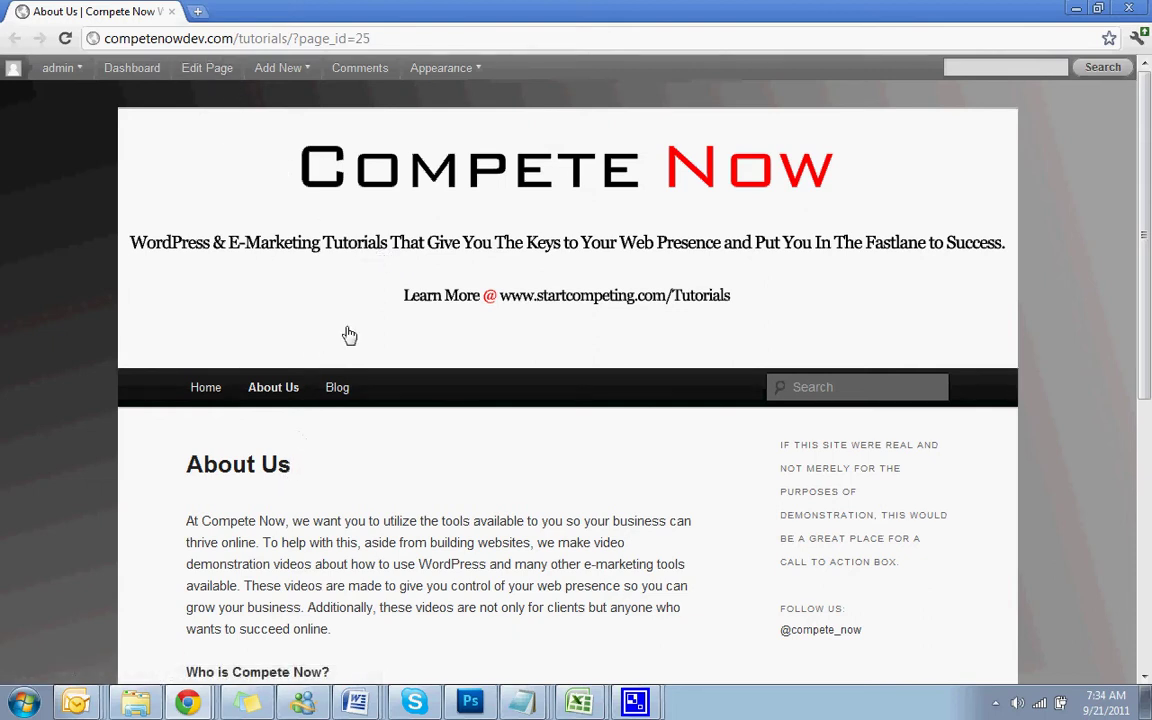
scroll(360, 558, "down", 1)
scroll(362, 564, "down", 4)
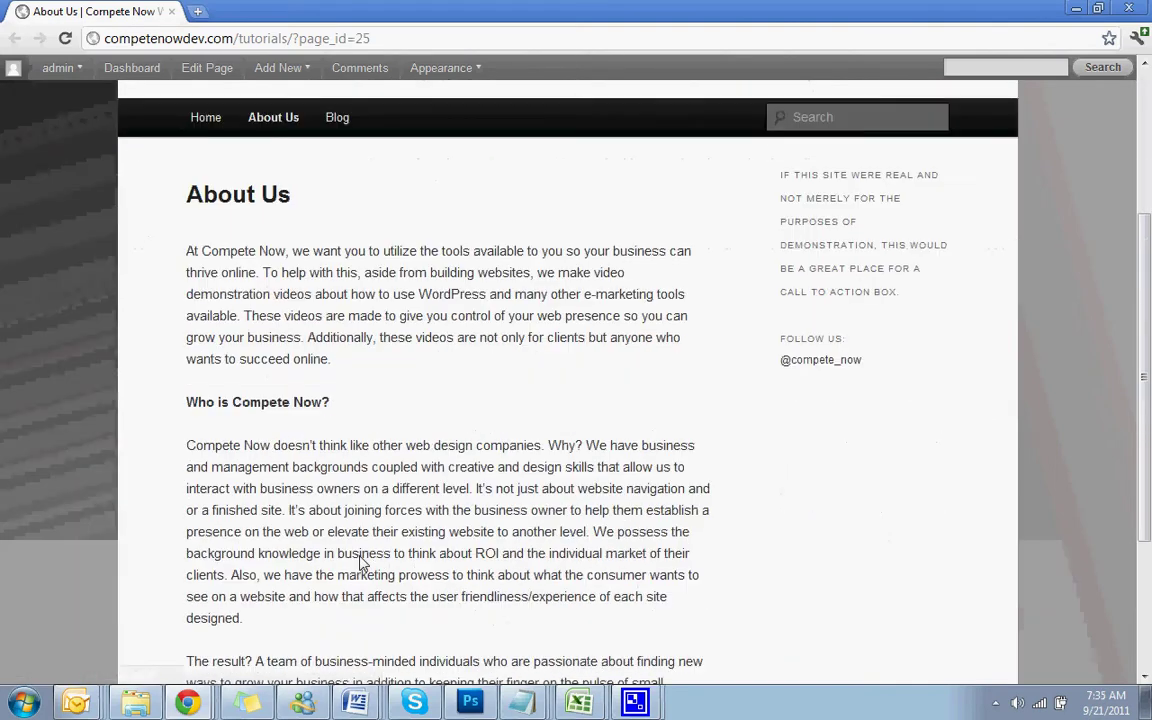
scroll(363, 564, "up", 2)
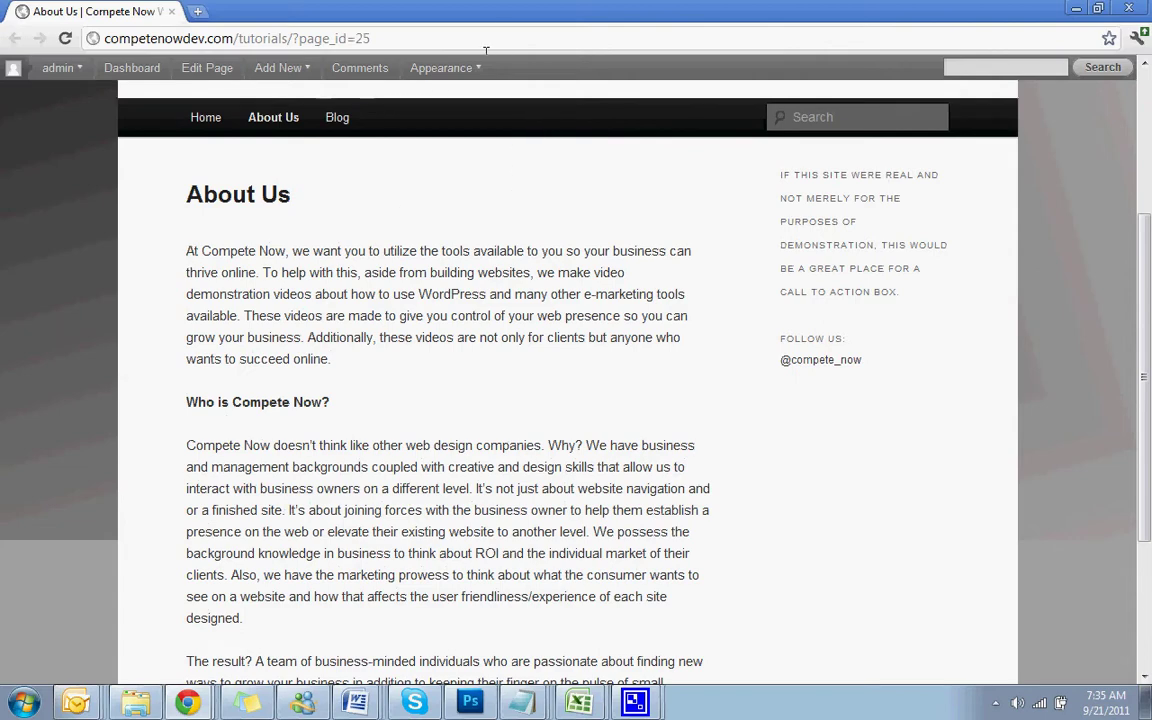
mouse_move(441, 67)
scroll(195, 248, "up", 3)
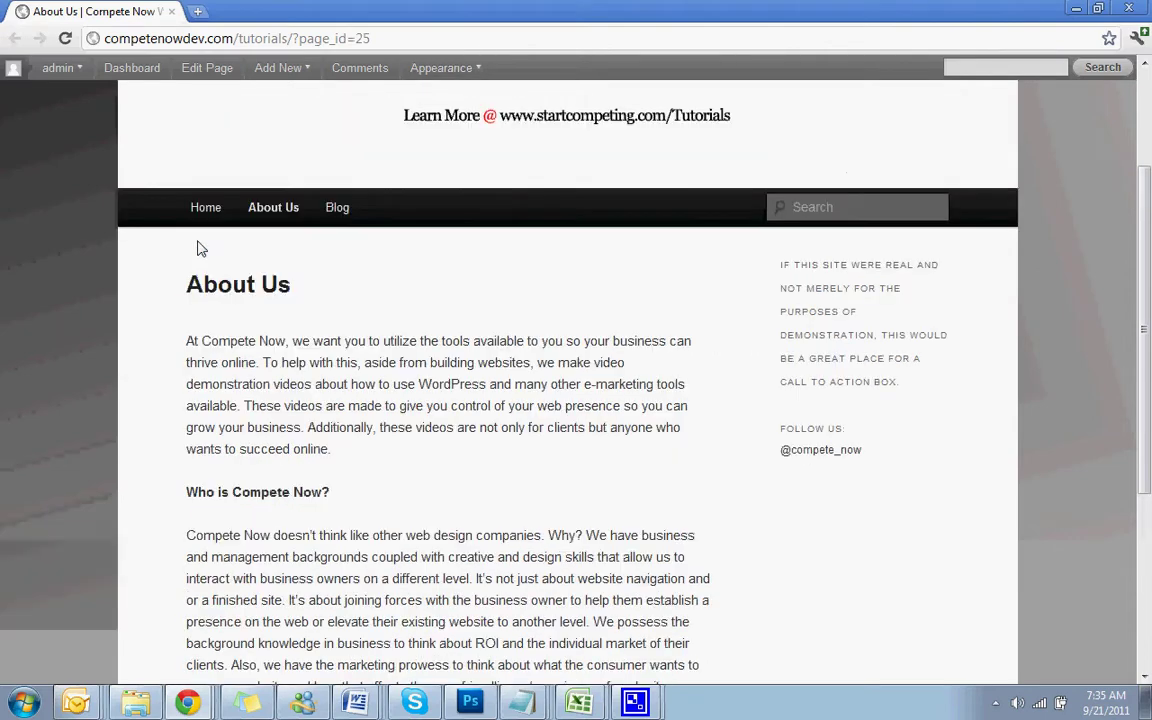
scroll(225, 333, "down", 2)
scroll(193, 360, "up", 2)
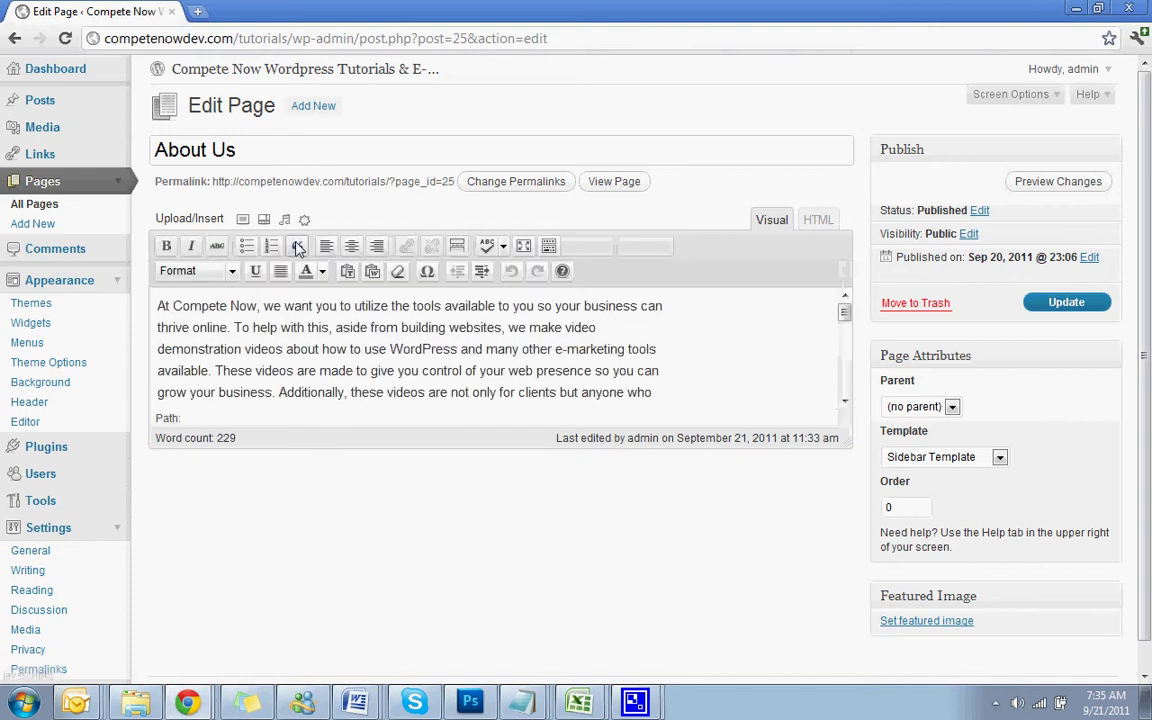
Step: Put the insertion point before the first paragraph and open the Add an Image window
left_click(158, 304)
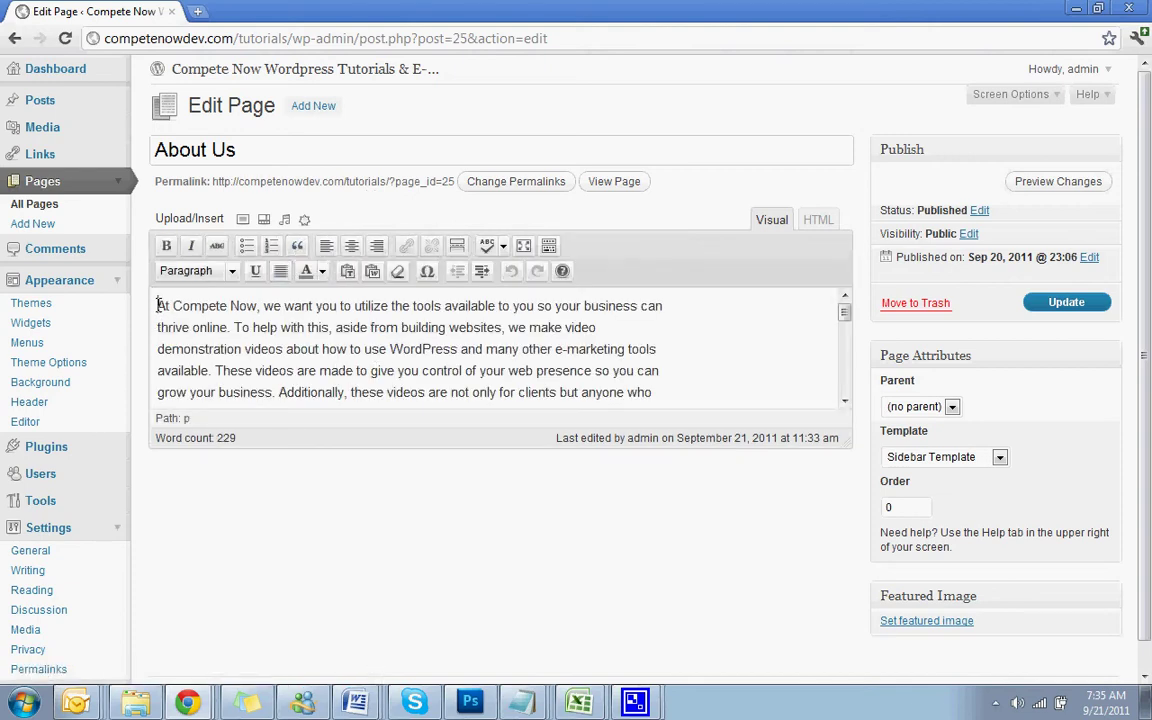
left_click(244, 220)
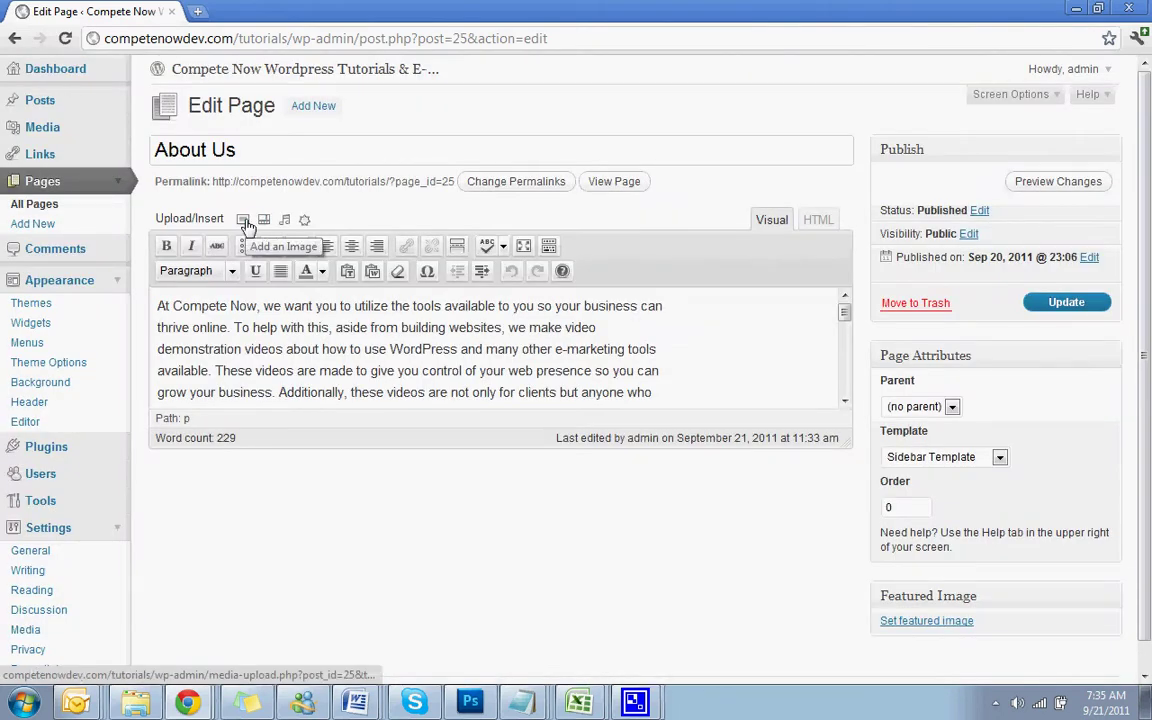
left_click(245, 221)
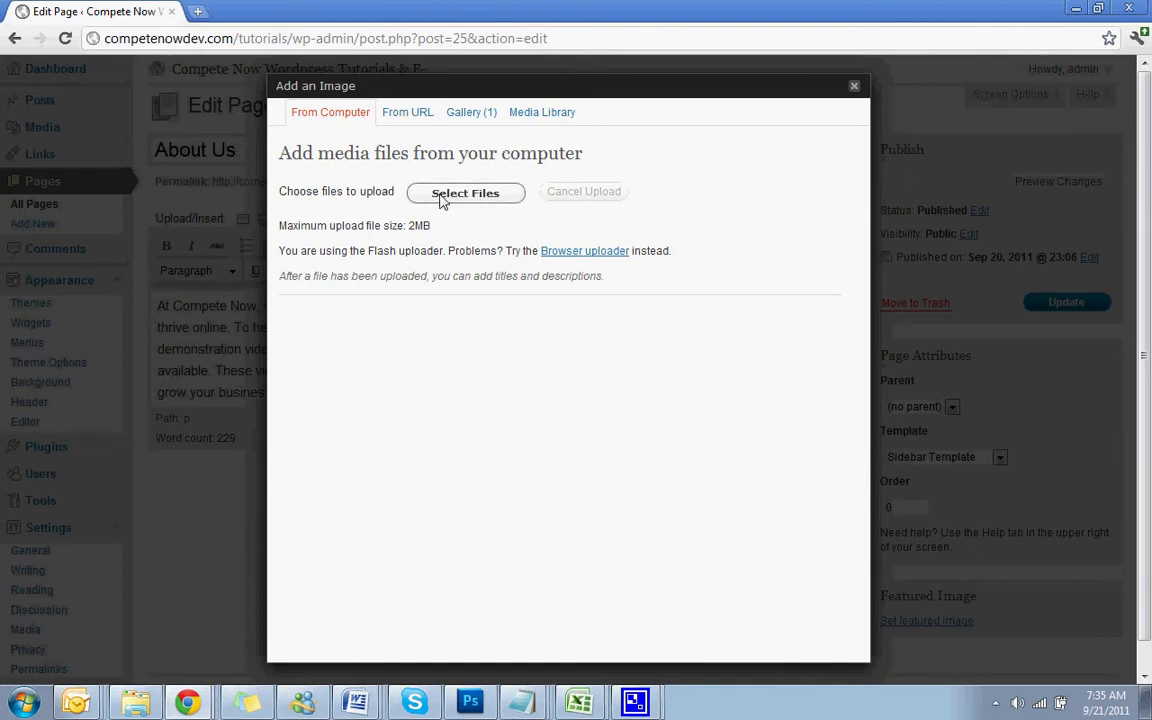
Step: Skip uploading a new file and show the page's Gallery containing the Inovation image
left_click(442, 199)
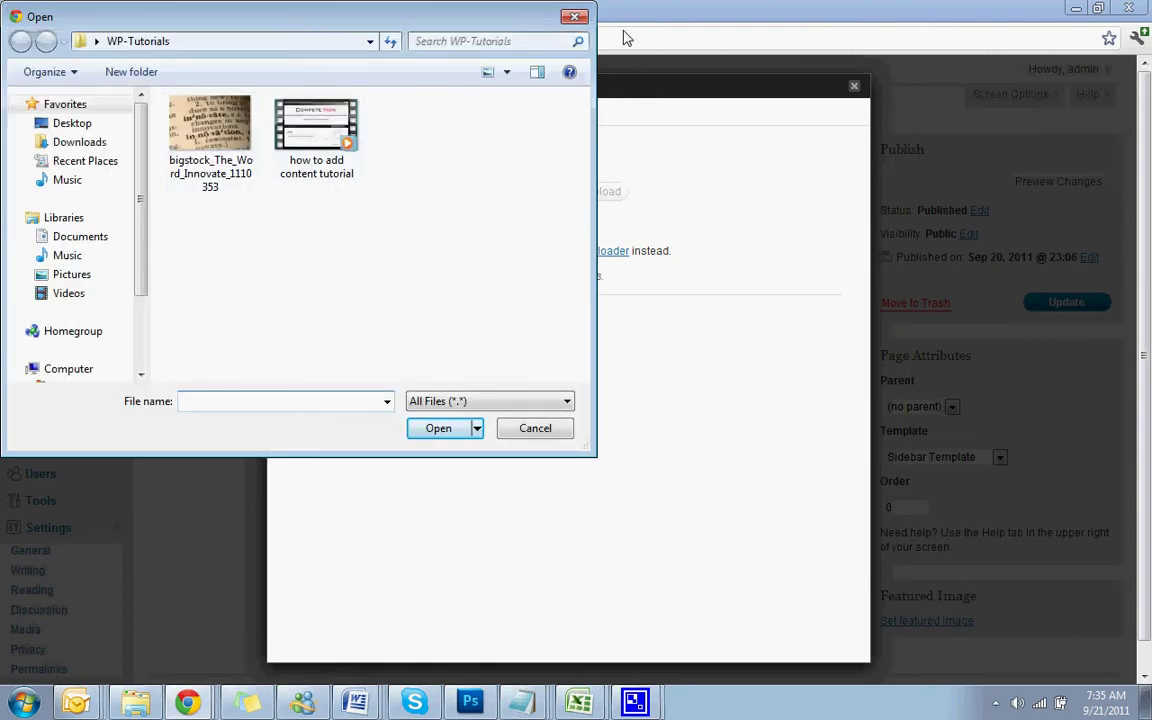
key("Escape")
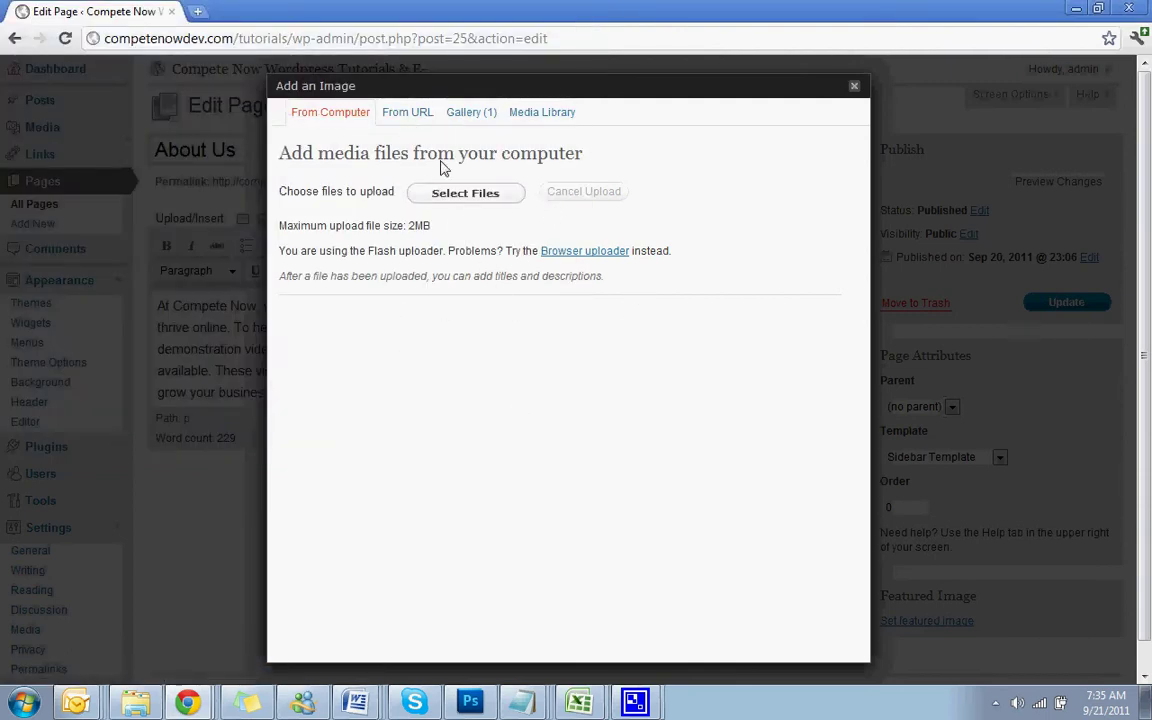
left_click(484, 112)
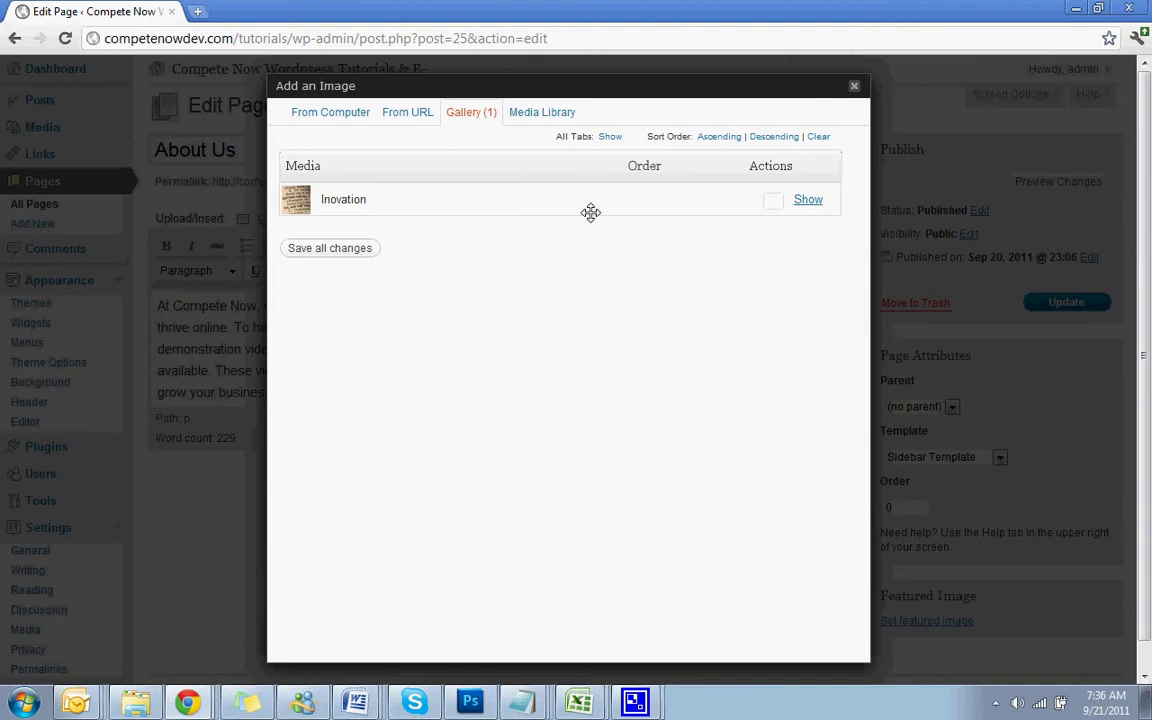
Step: Expand the Inovation image's details and review its alternate text and description
left_click(810, 203)
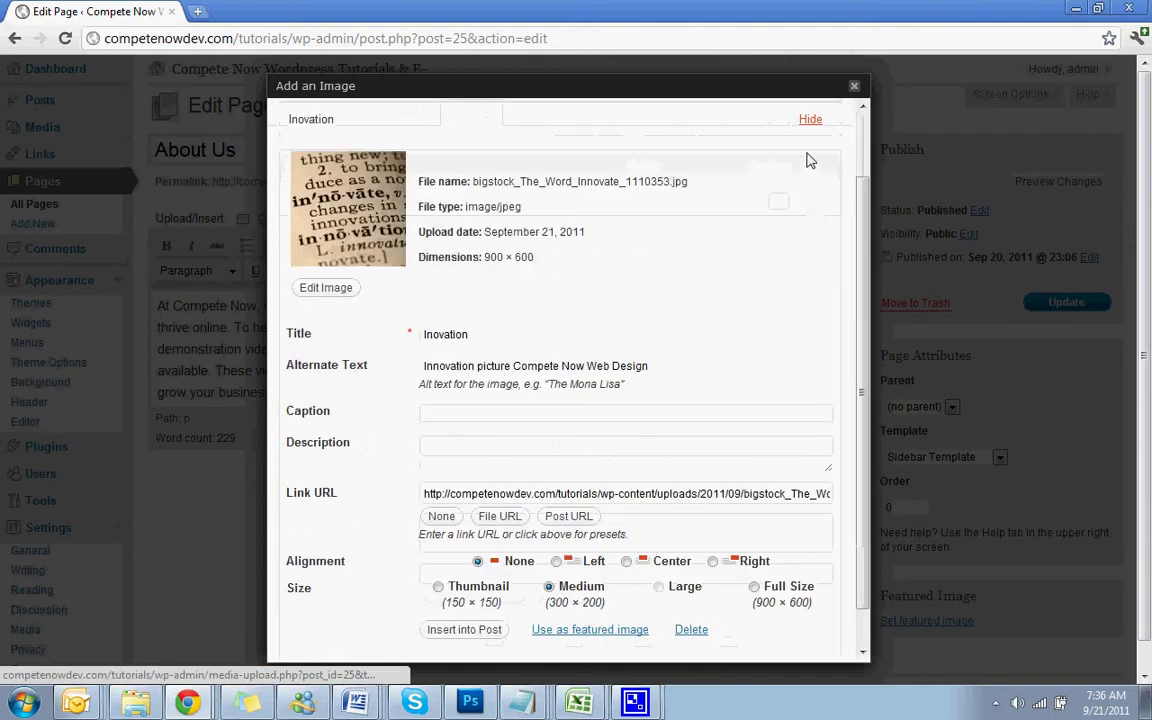
scroll(811, 180, "up", 1)
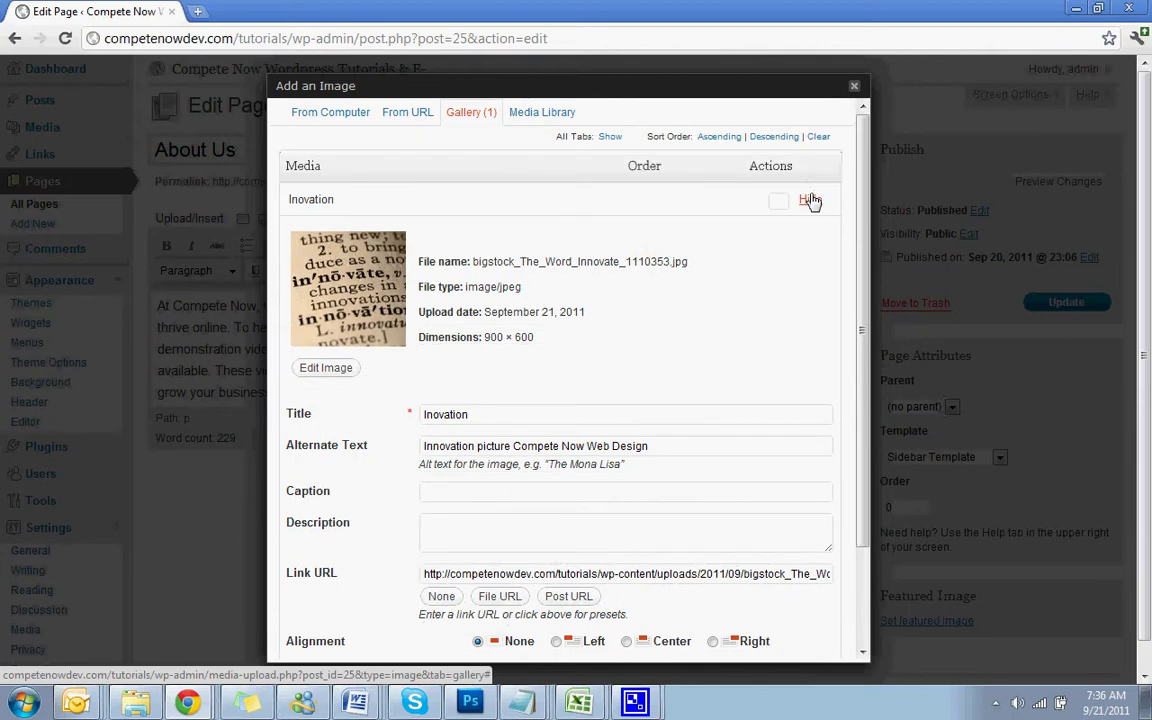
scroll(813, 200, "down", 1)
scroll(813, 202, "down", 2)
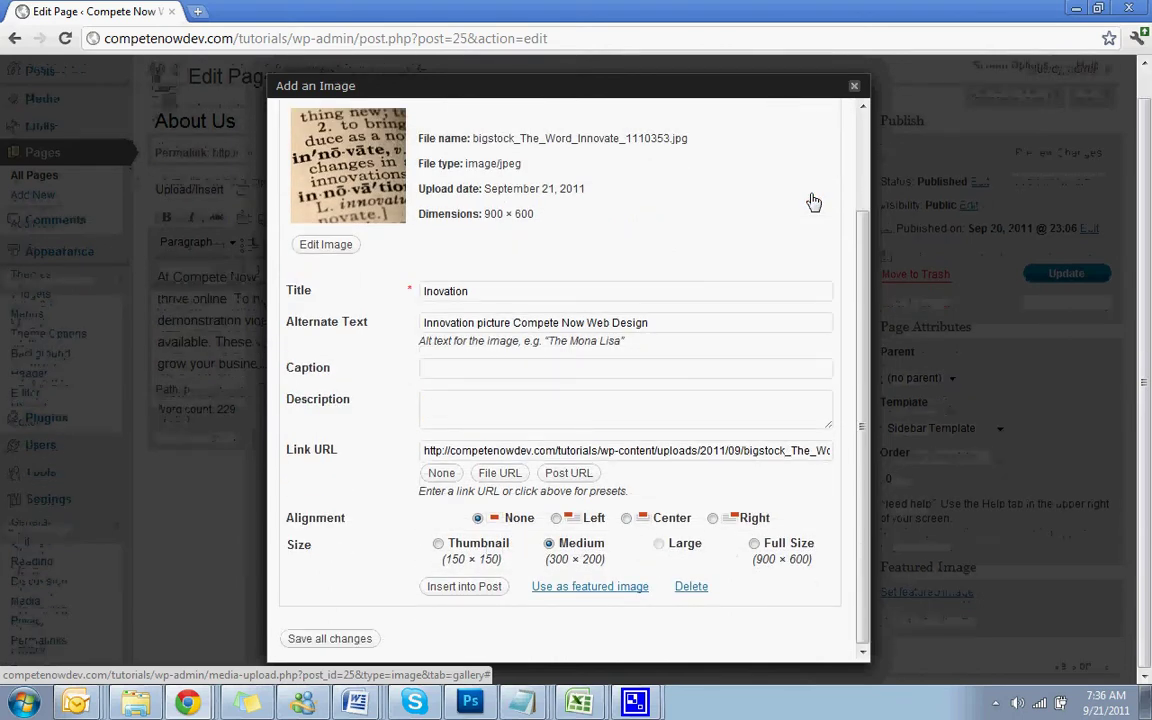
scroll(813, 202, "up", 2)
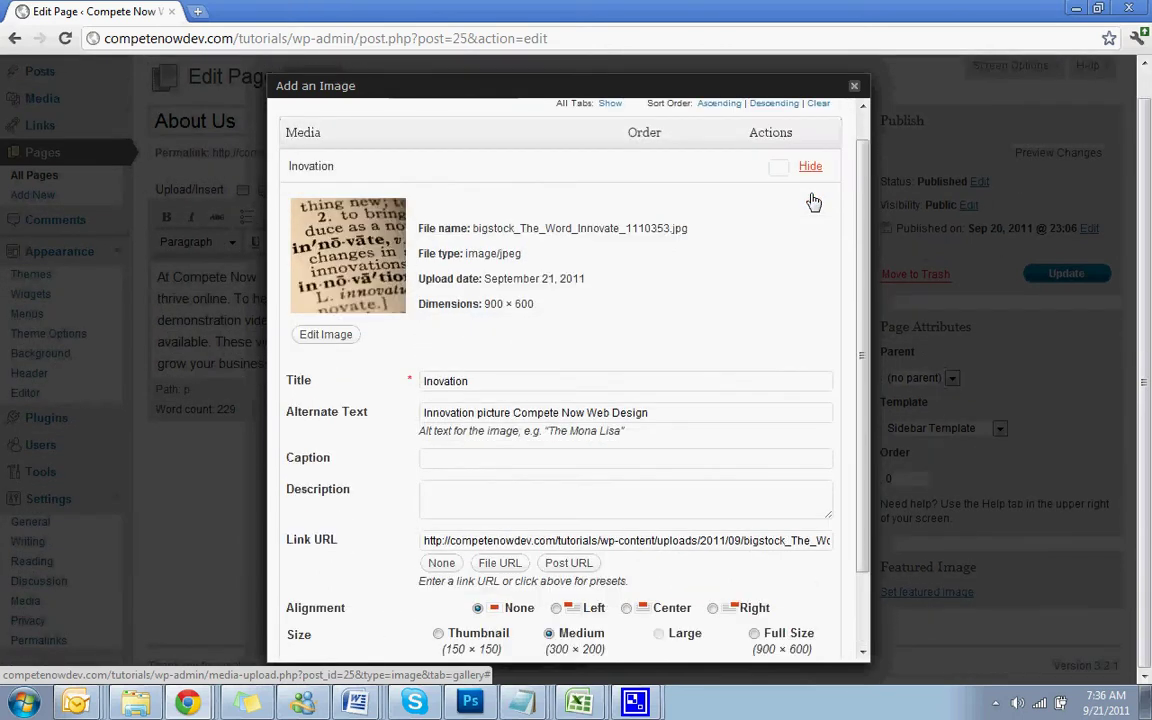
scroll(813, 202, "down", 2)
left_click(512, 322)
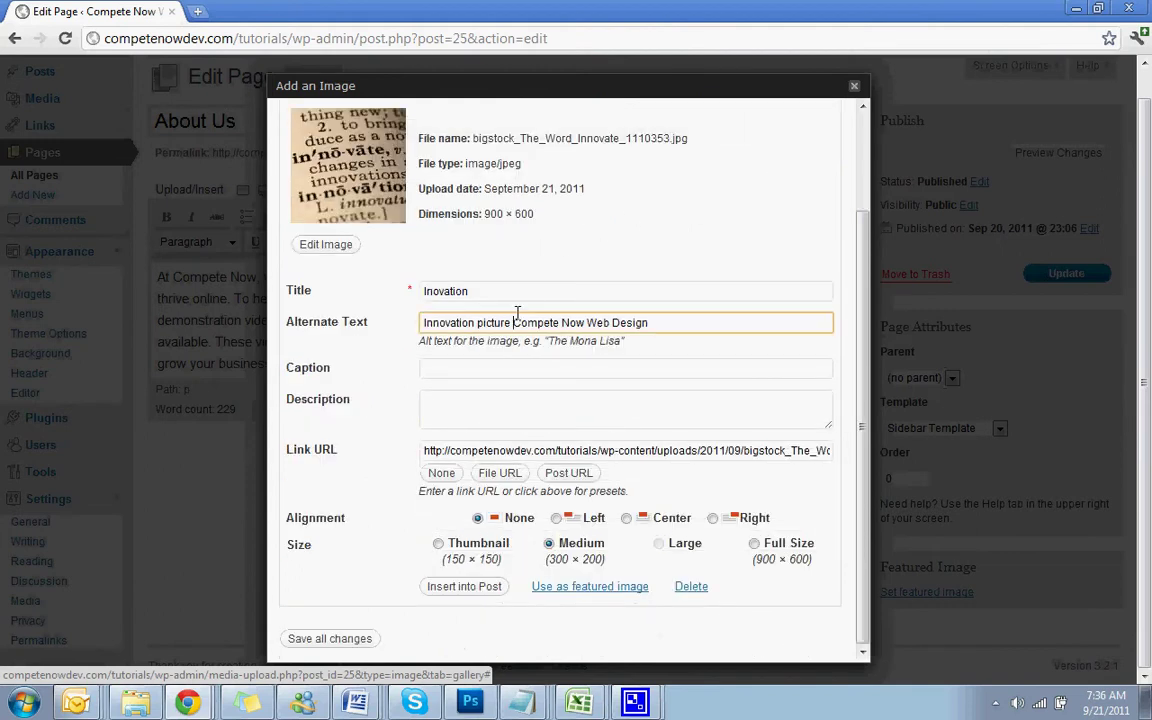
left_click(503, 427)
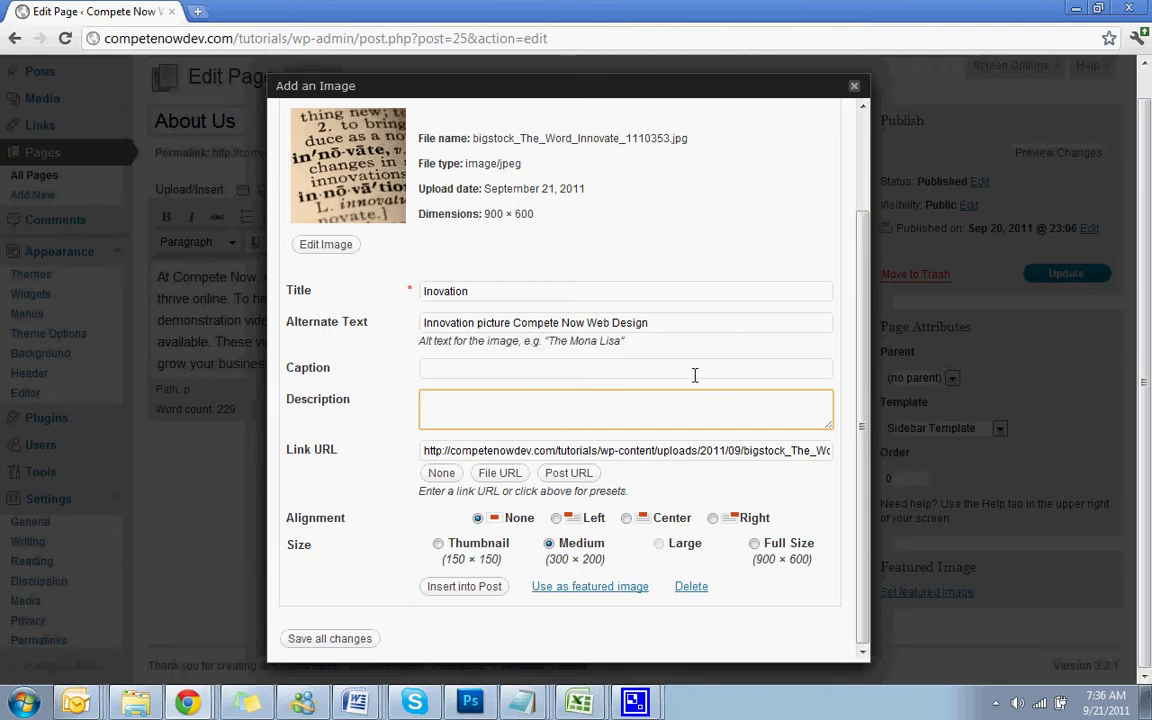
left_click(646, 322)
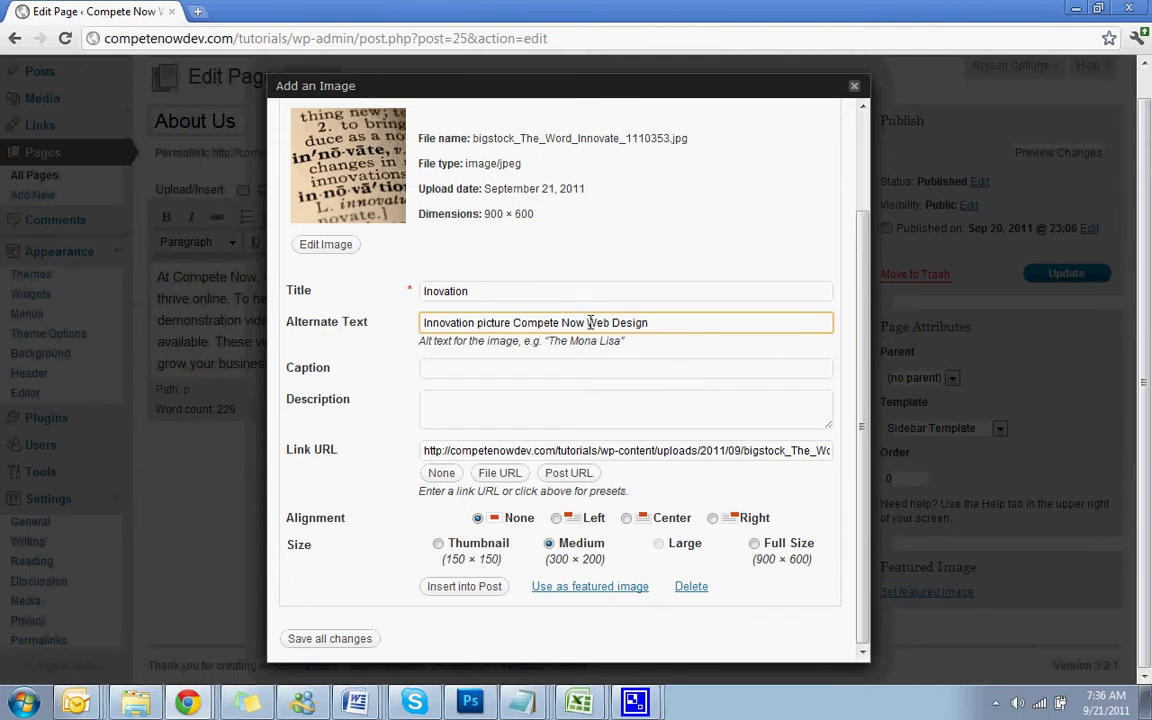
left_click(590, 322)
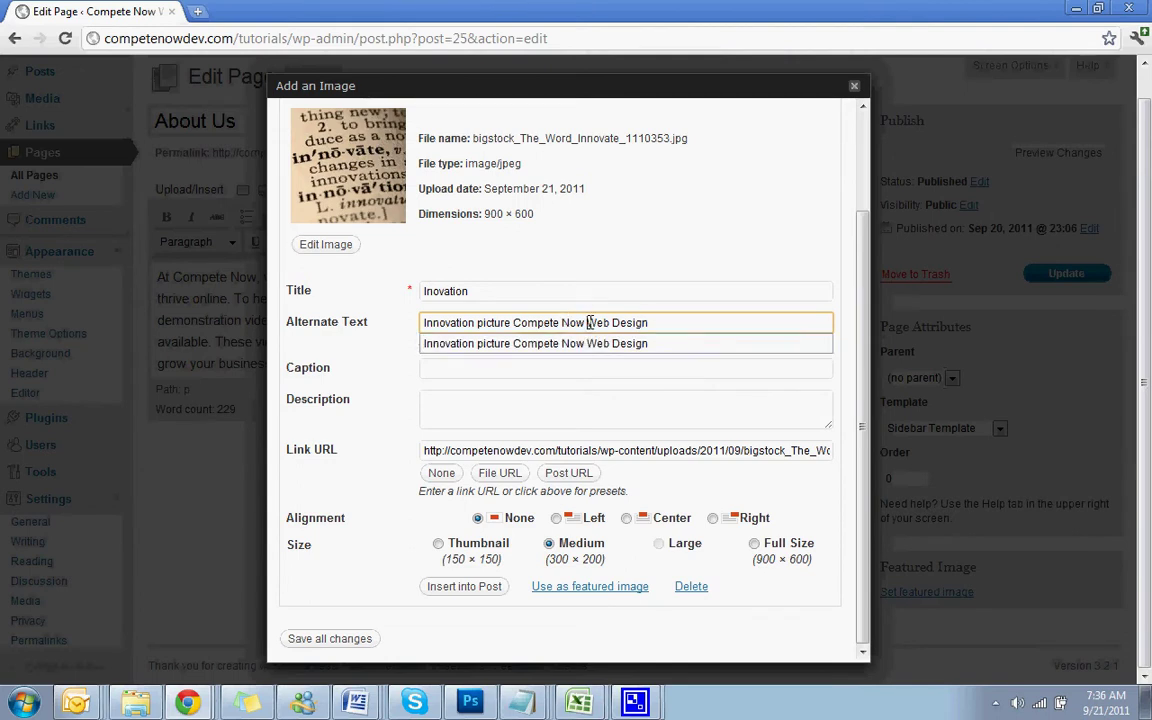
Step: Correct the image title from 'Inovation' to 'Innovation'
left_click(705, 284)
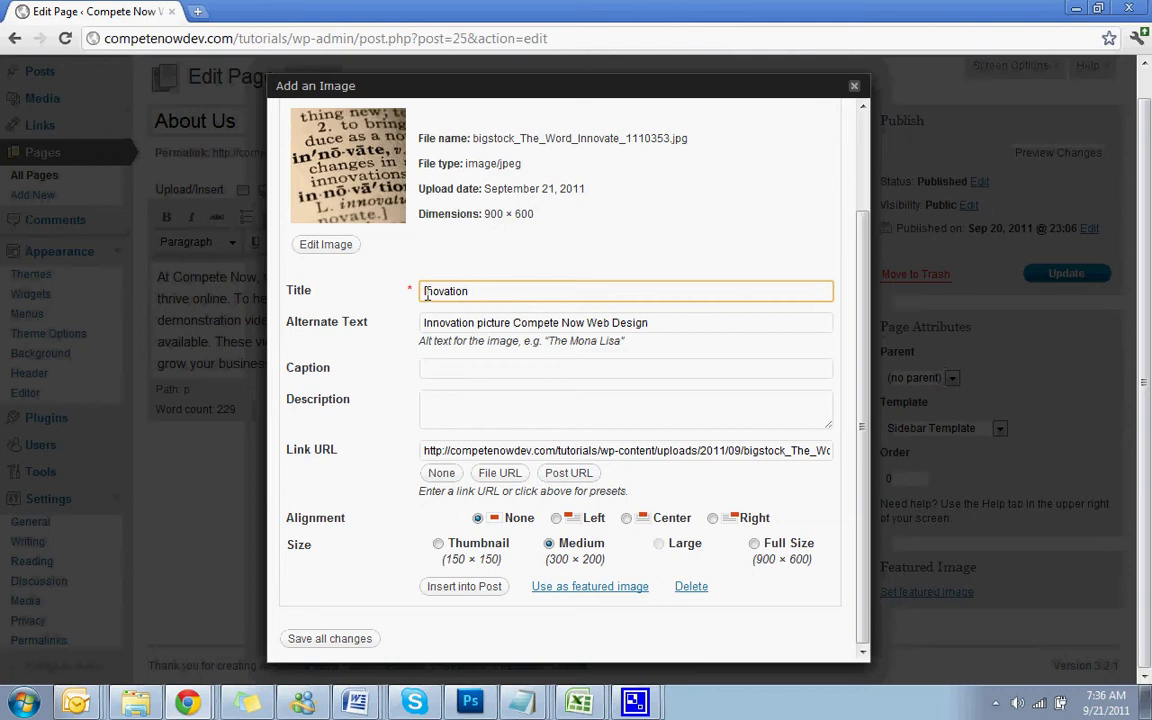
left_click(470, 292)
type("n")
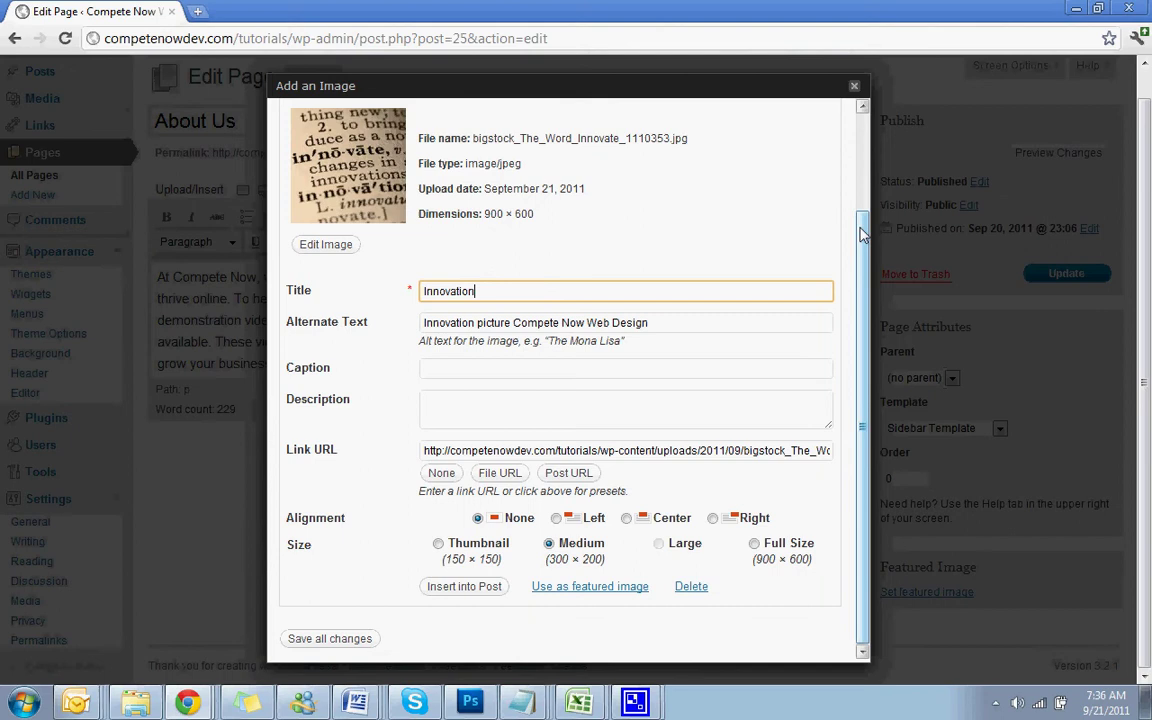
left_click(514, 404)
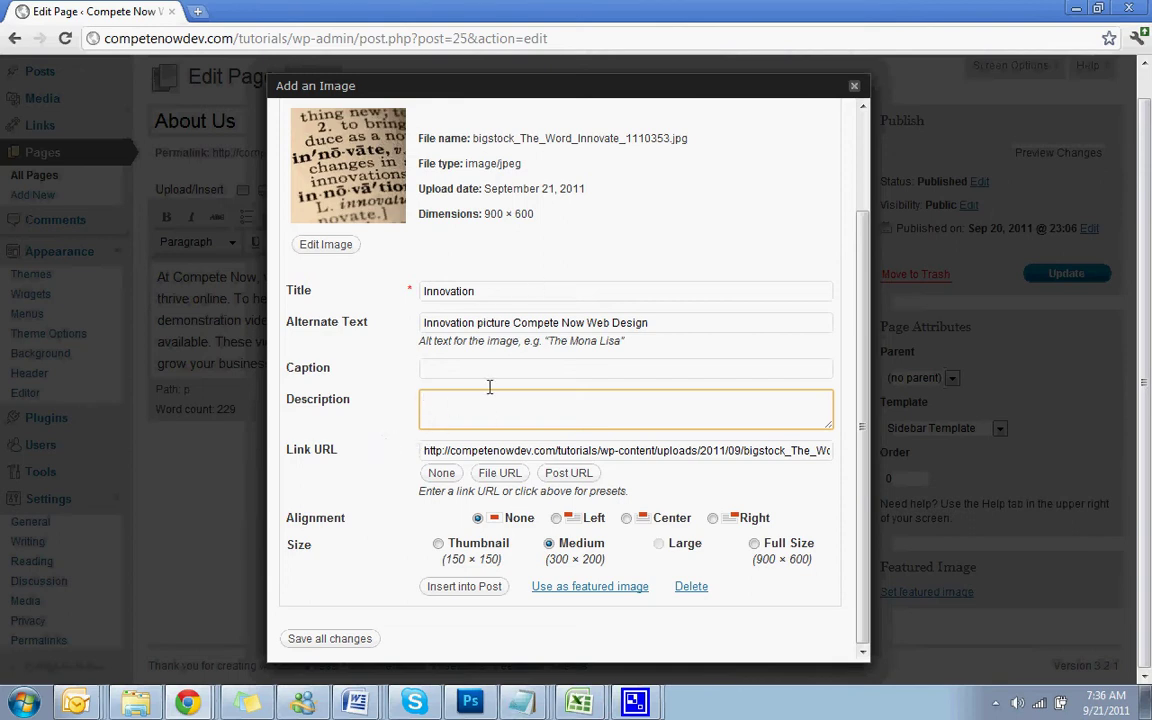
scroll(498, 313, "up", 2)
scroll(498, 313, "down", 2)
Step: Clear the image's Link URL using the None preset
left_click(439, 472)
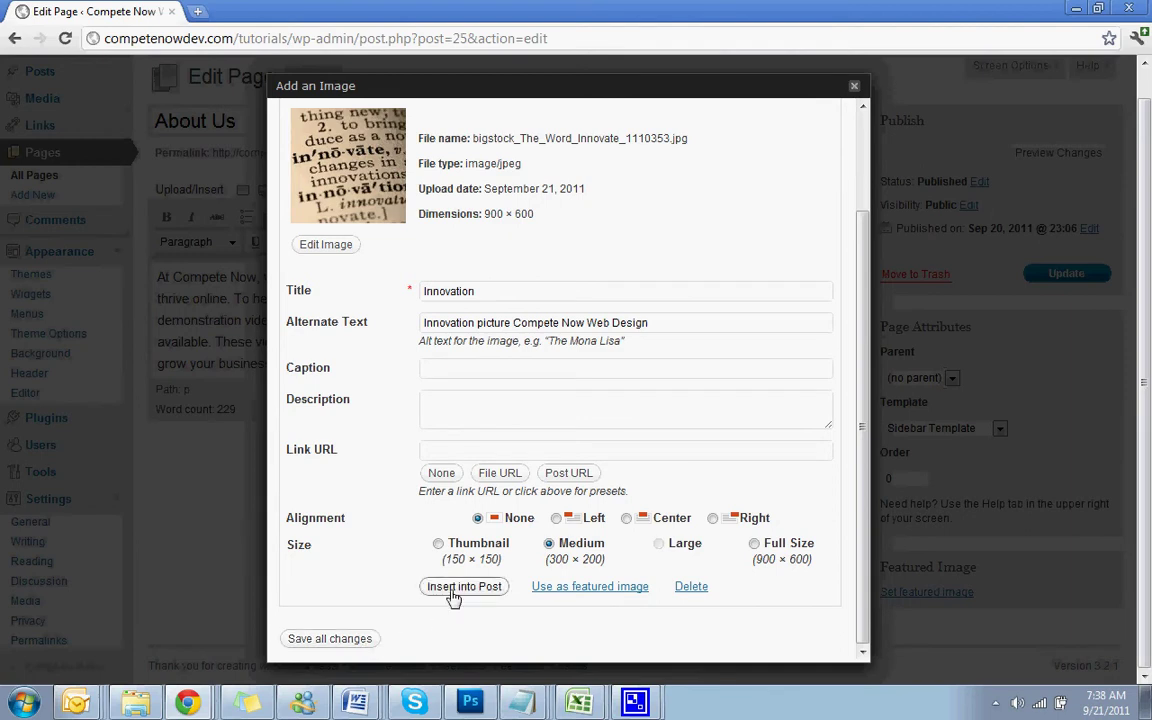
Step: Insert the Innovation image at the start of the About Us text and update the page
left_click(457, 592)
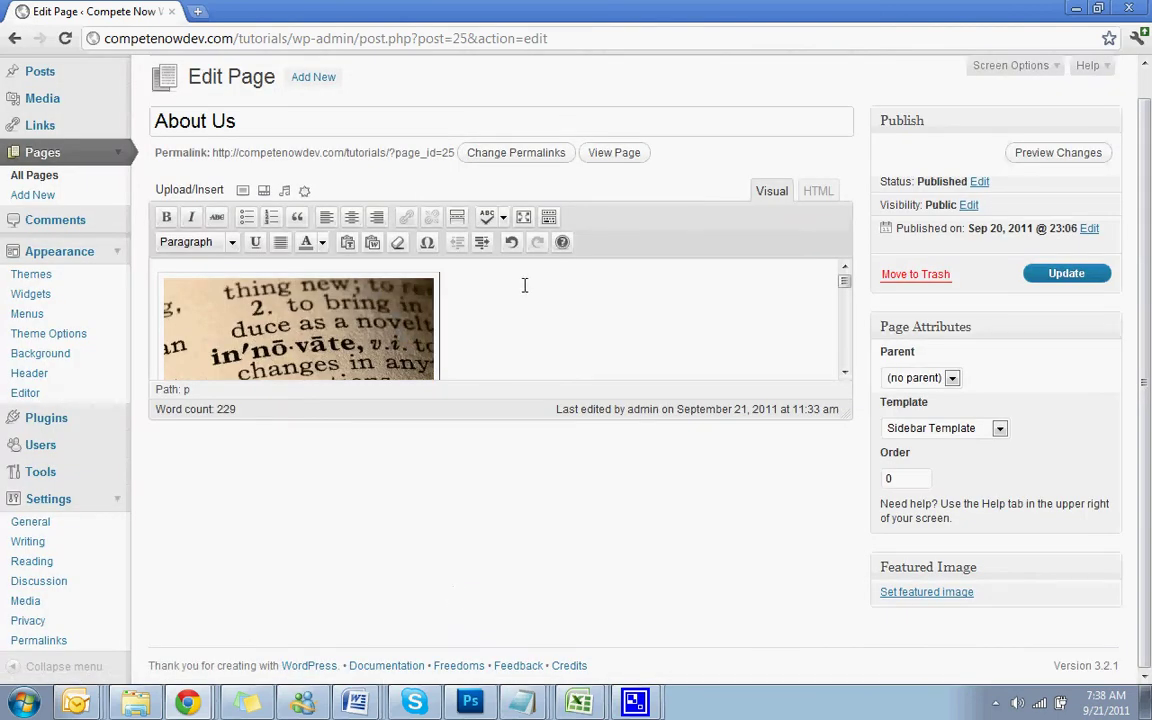
scroll(524, 287, "down", 3)
scroll(524, 287, "up", 3)
scroll(524, 287, "down", 5)
scroll(524, 287, "up", 5)
left_click(1064, 272)
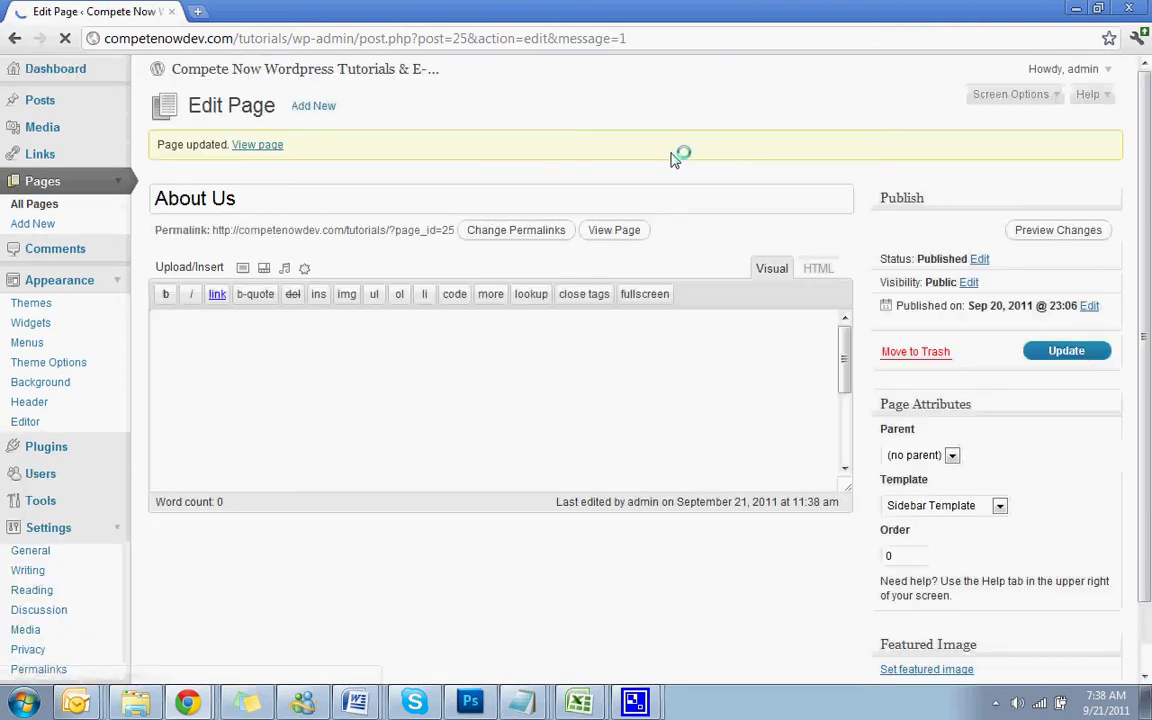
Step: View the published About Us page to check the image
left_click(586, 232)
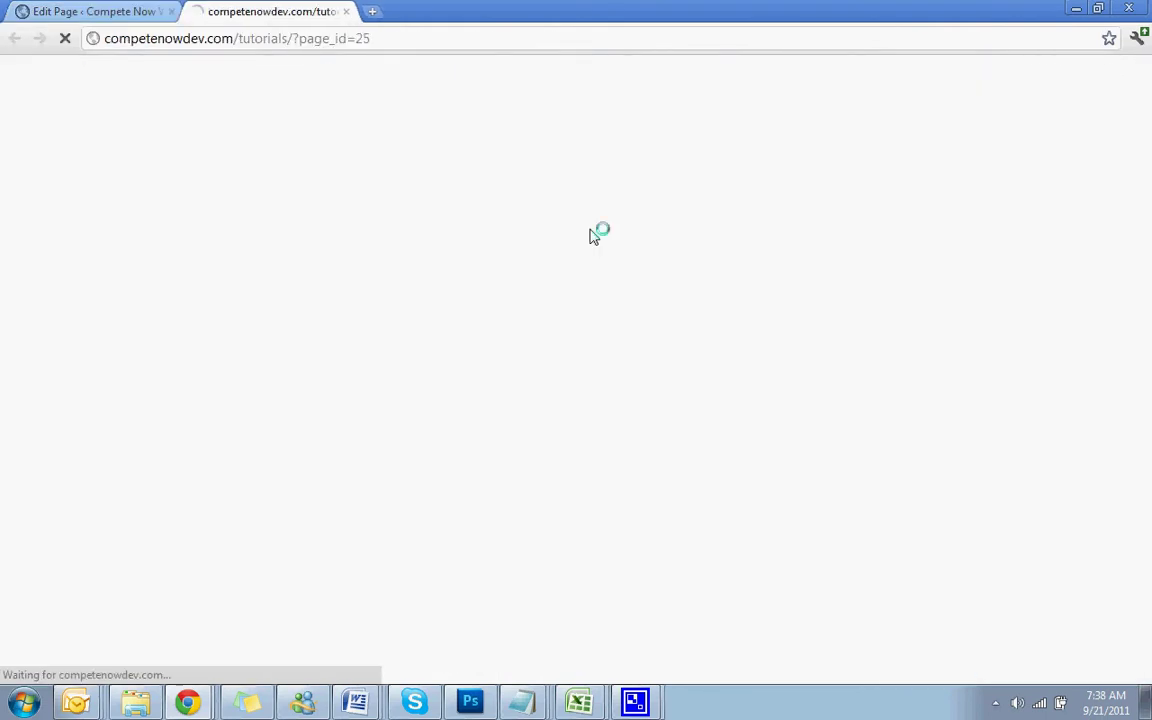
scroll(591, 237, "down", 2)
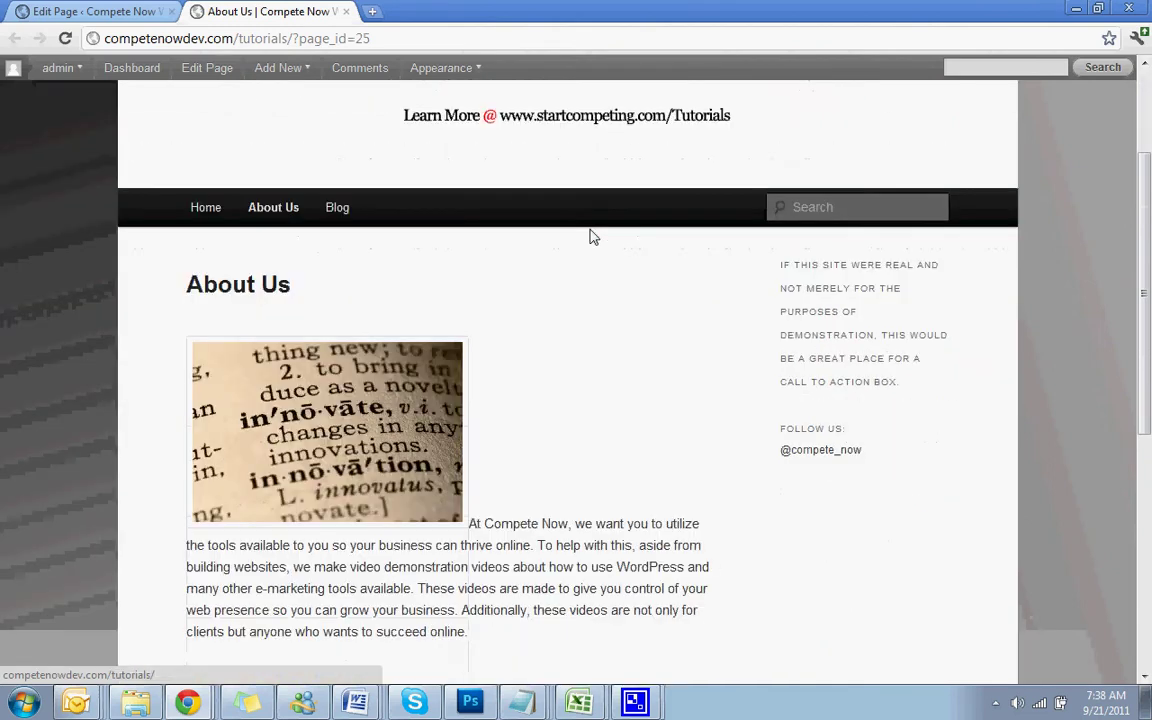
scroll(643, 419, "down", 1)
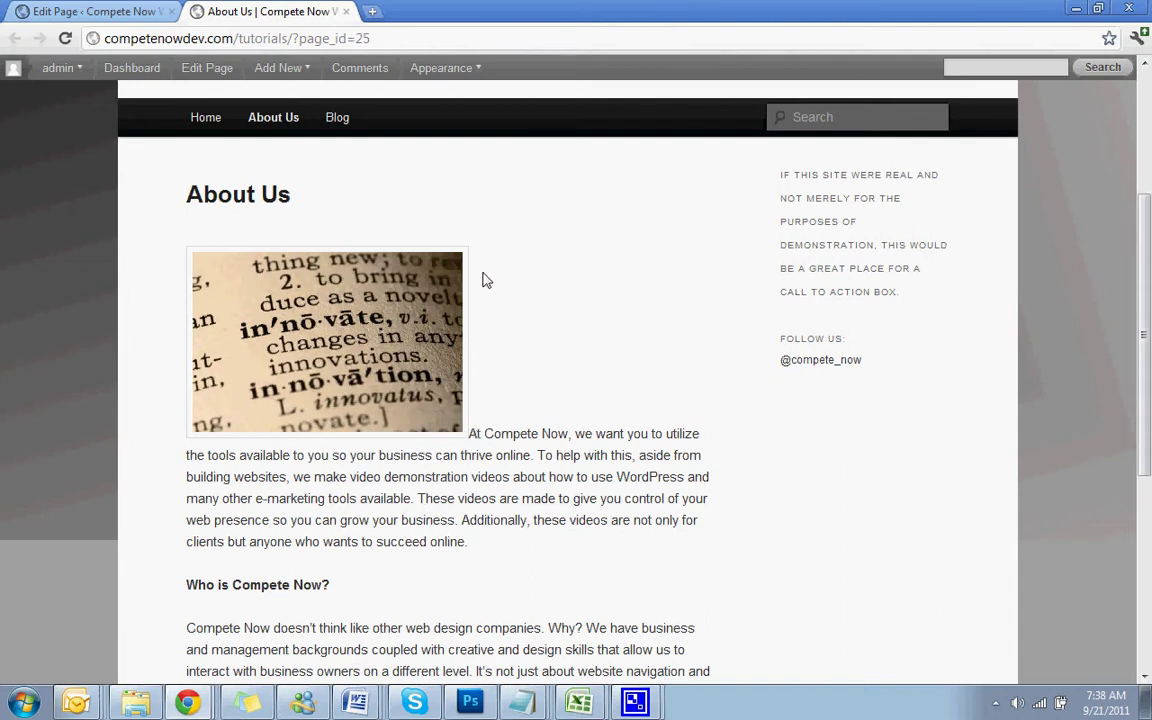
scroll(478, 262, "up", 5)
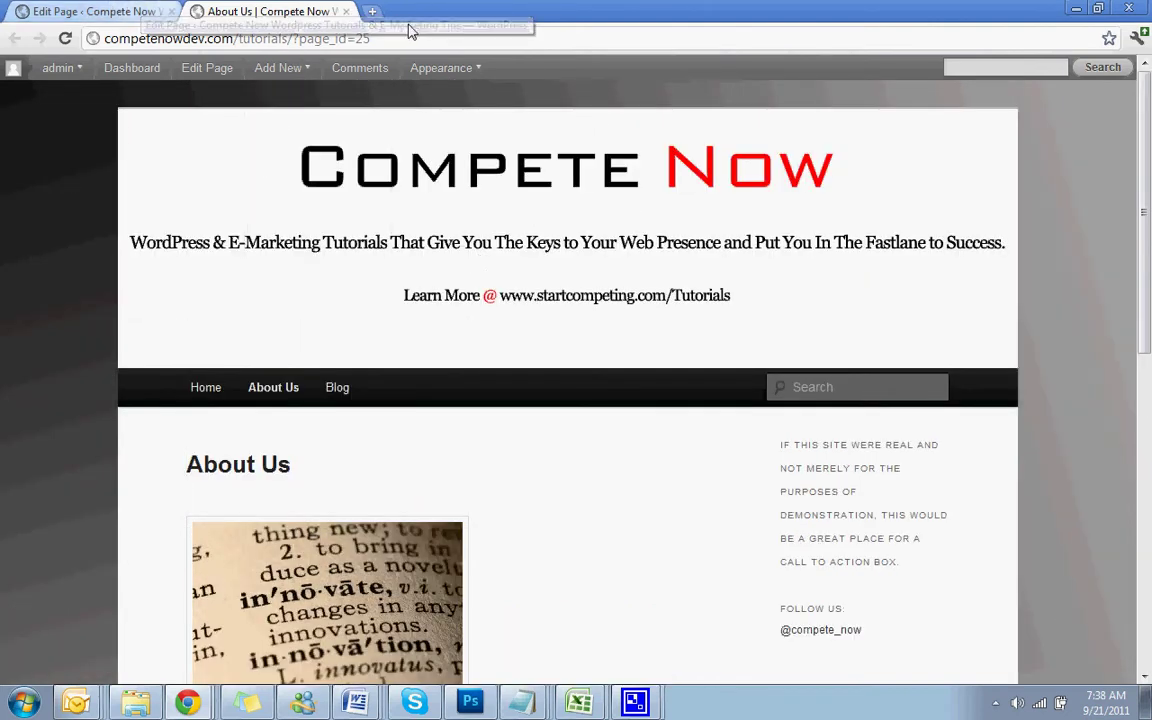
Step: Set the Innovation image to Left alignment in Edit Image so text wraps beside it
left_click(346, 12)
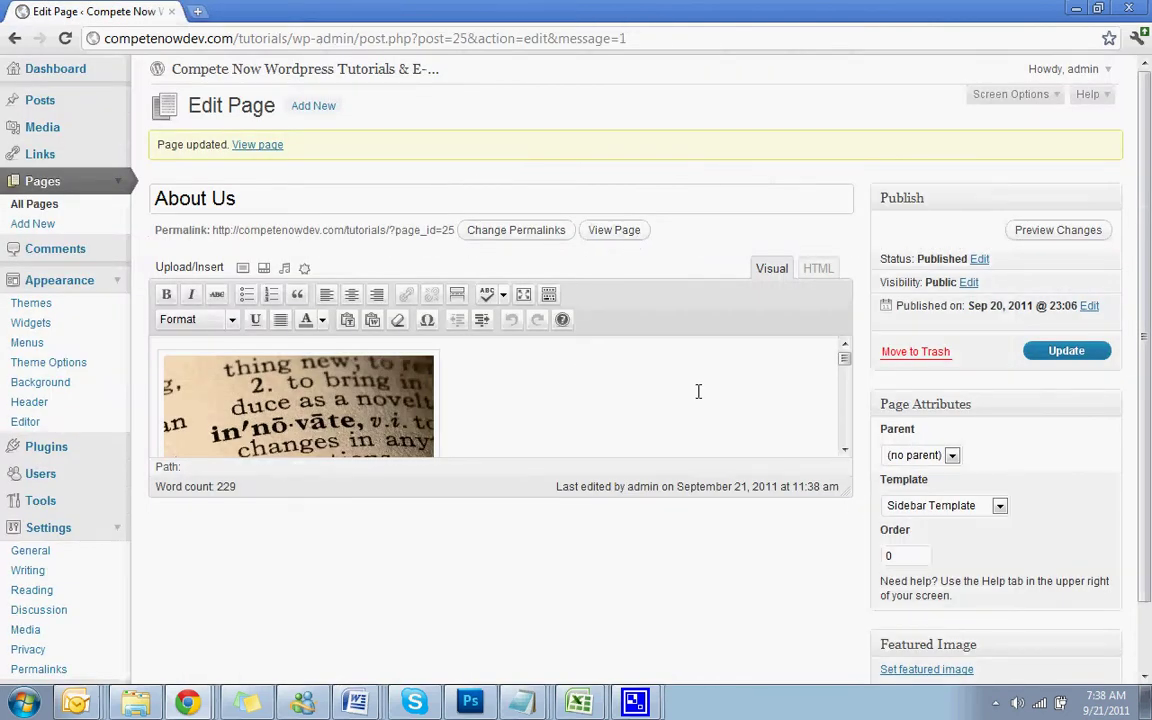
left_click(280, 398)
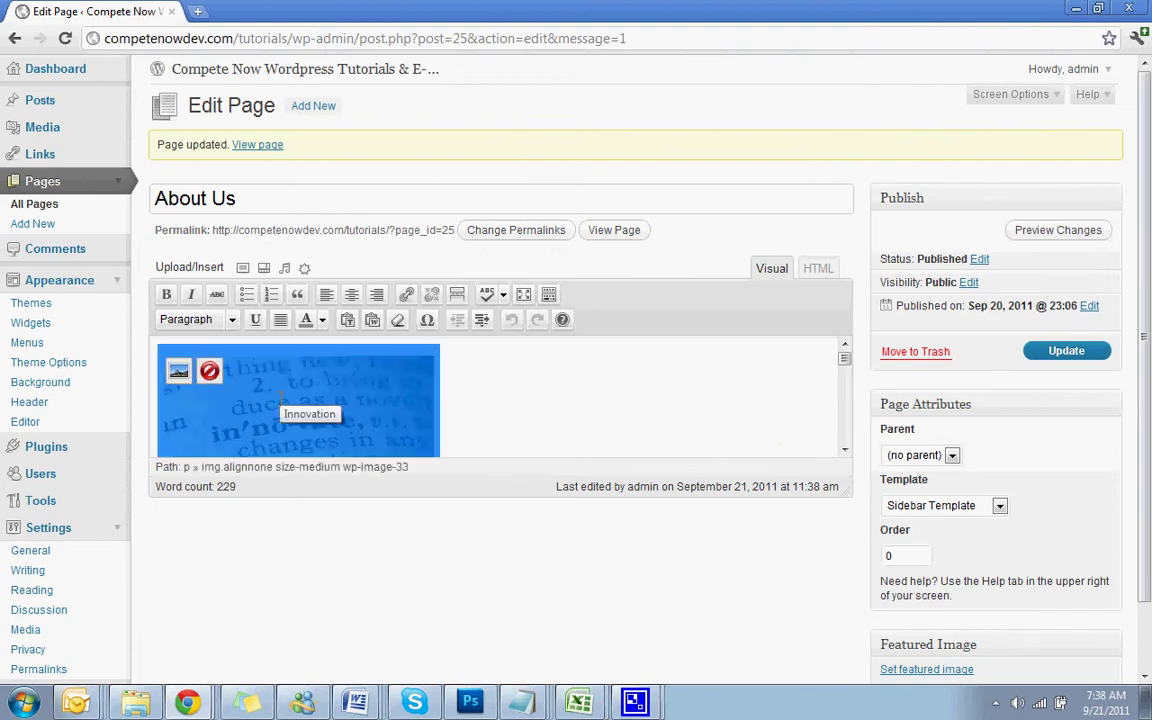
left_click(180, 372)
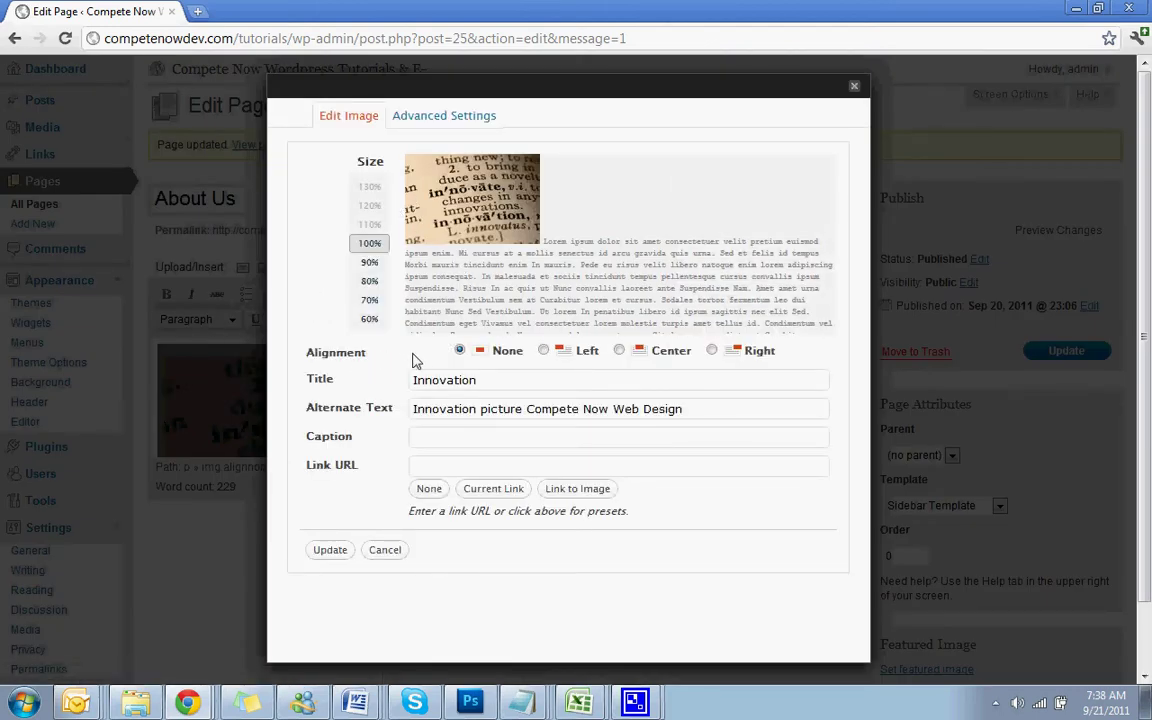
left_click(543, 351)
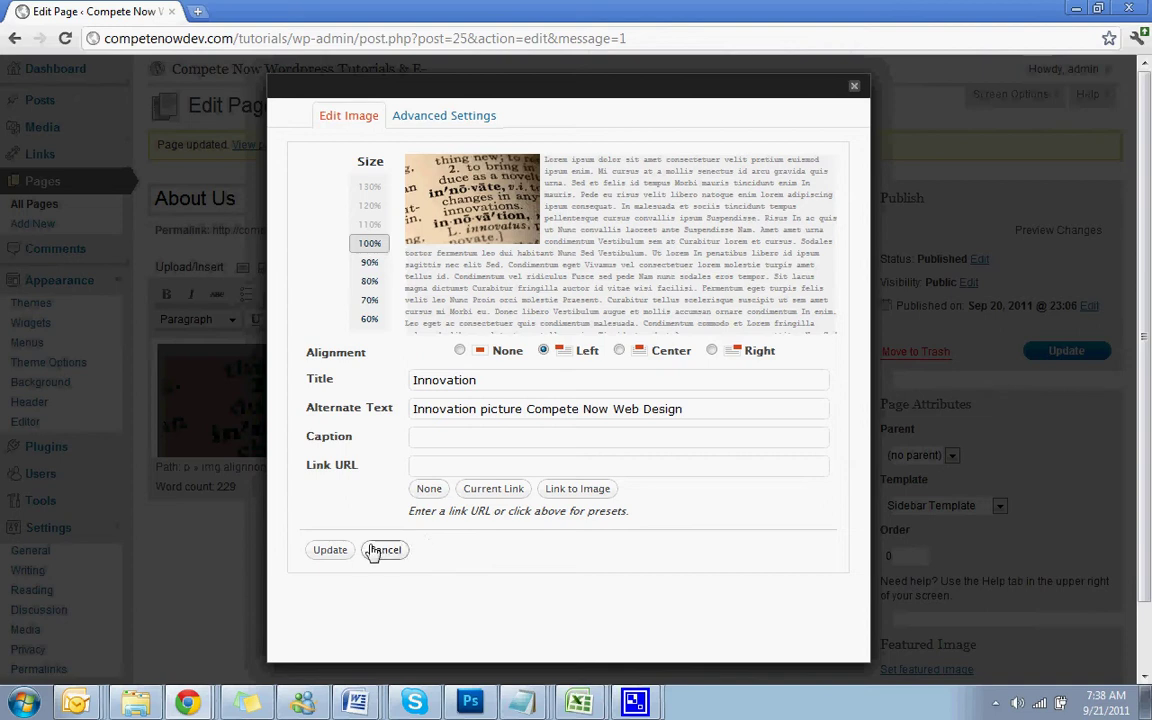
left_click(330, 550)
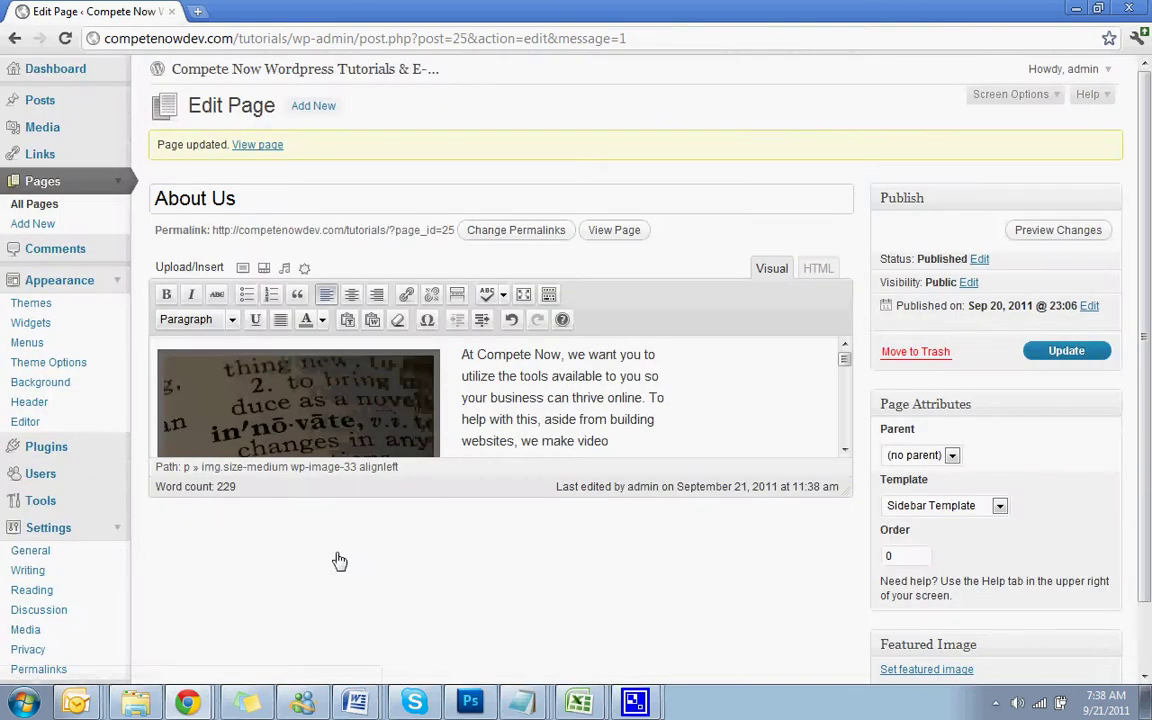
Step: Update the About Us page and review the live page with the left-aligned image
left_click(1045, 351)
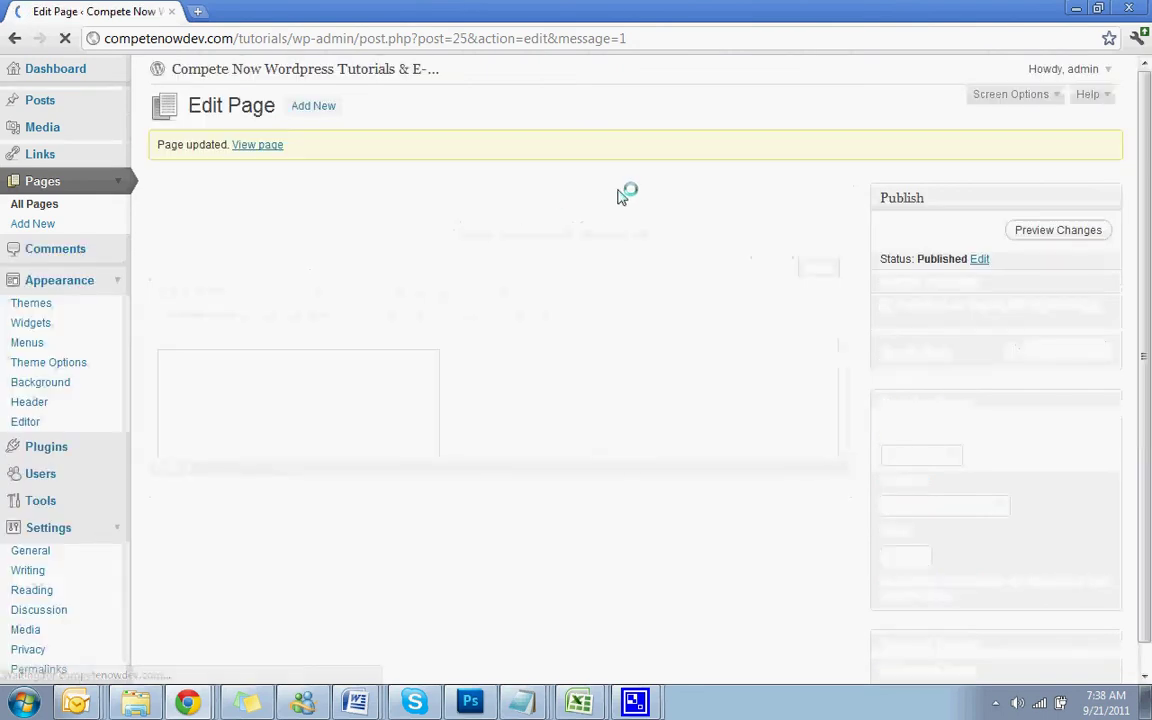
left_click(615, 236)
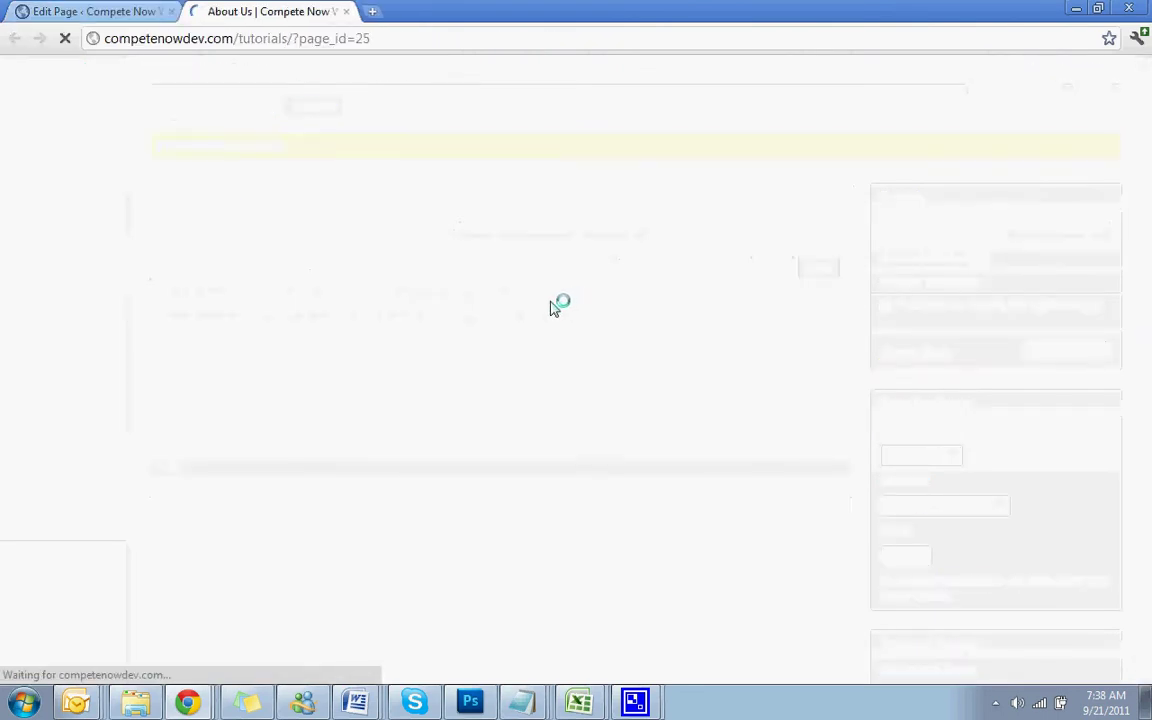
scroll(553, 308, "down", 5)
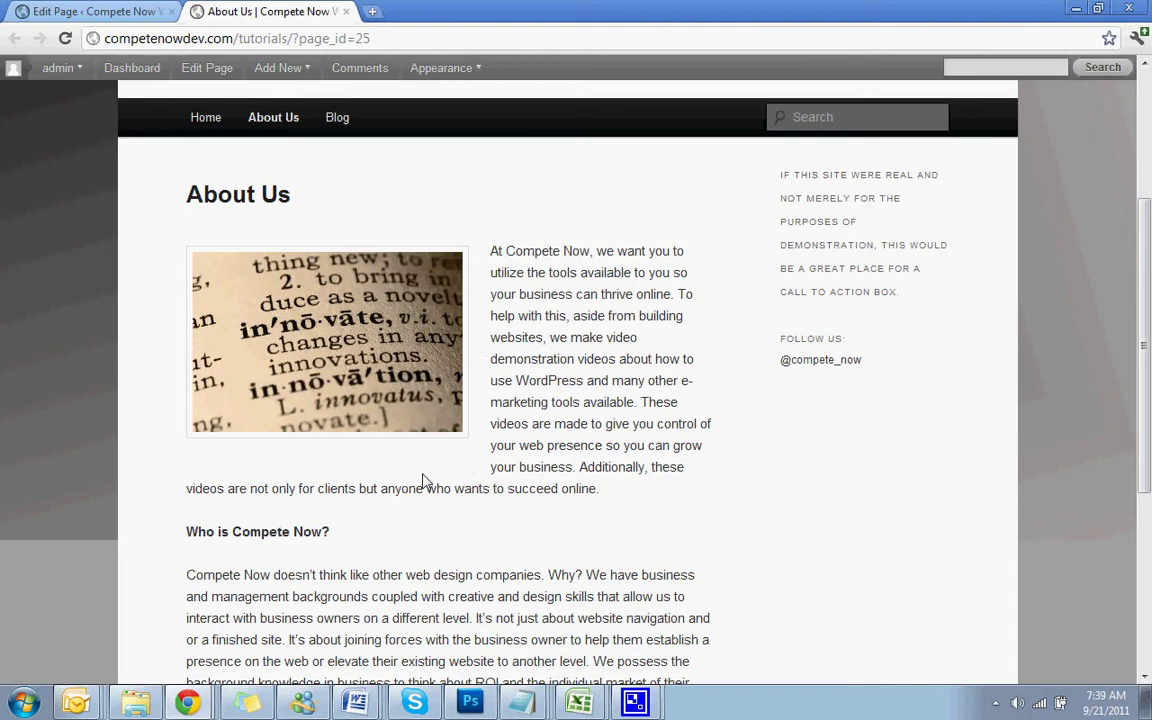
scroll(422, 481, "up", 5)
scroll(422, 481, "down", 2)
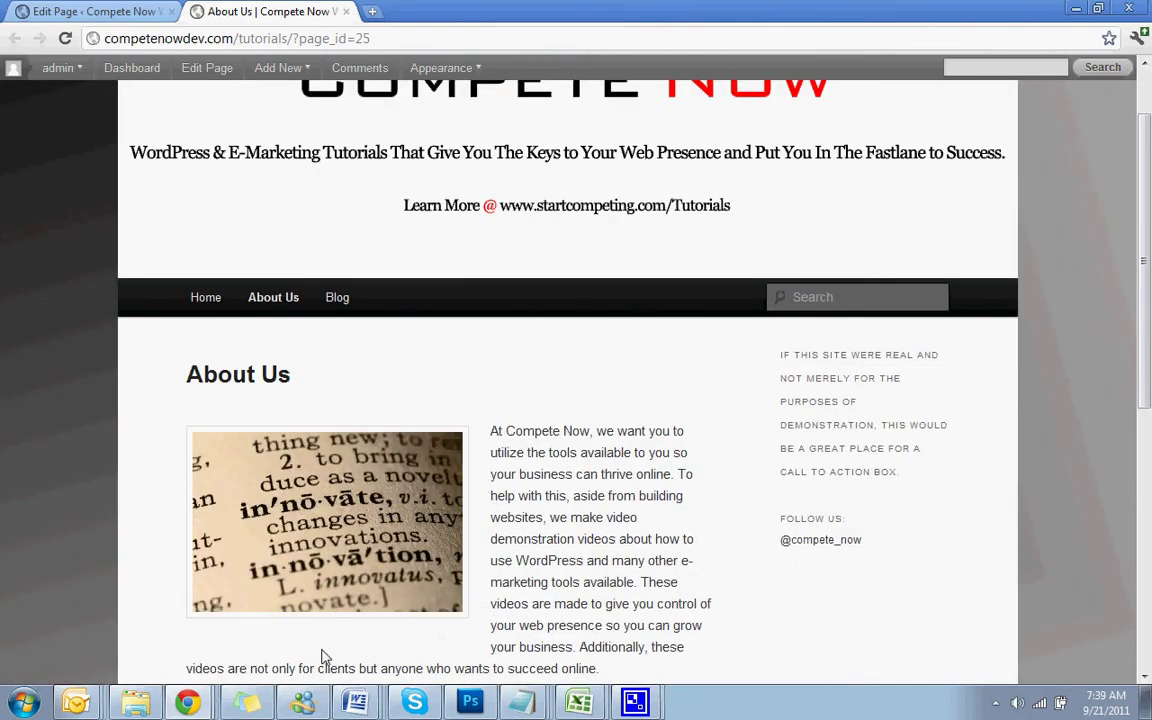
scroll(330, 655, "up", 1)
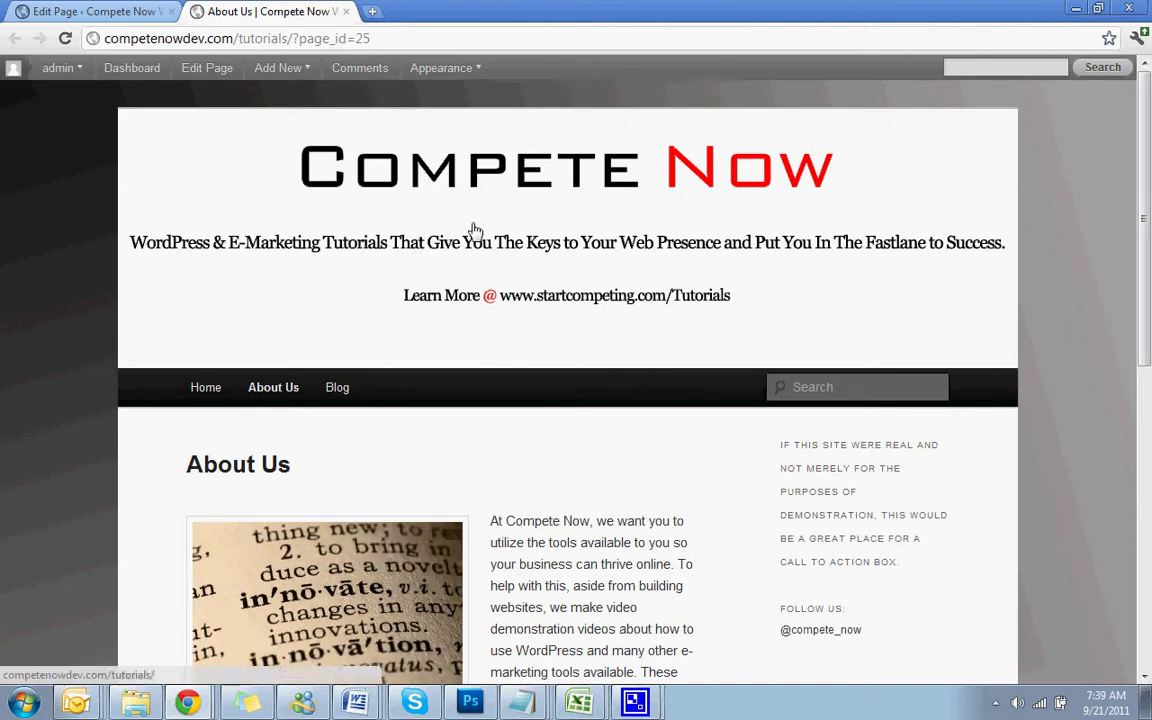
Step: Set the image's Vertical space and Horizontal space to 10 in Advanced Settings
left_click(130, 11)
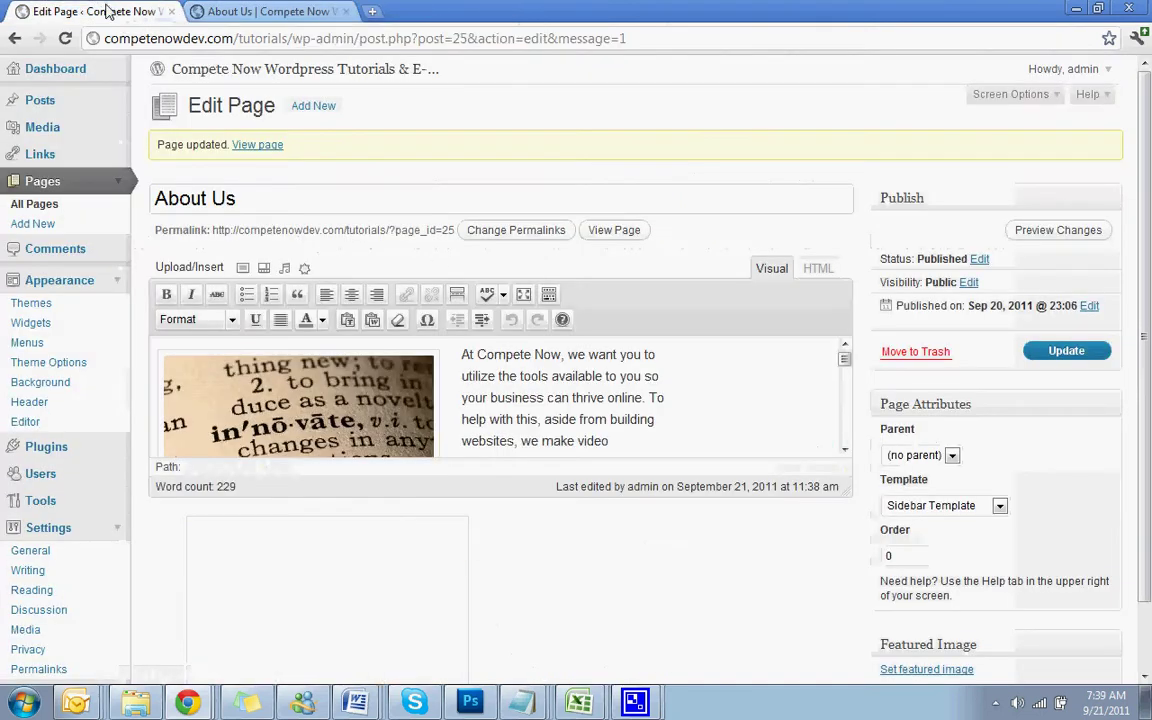
left_click(346, 364)
left_click(182, 372)
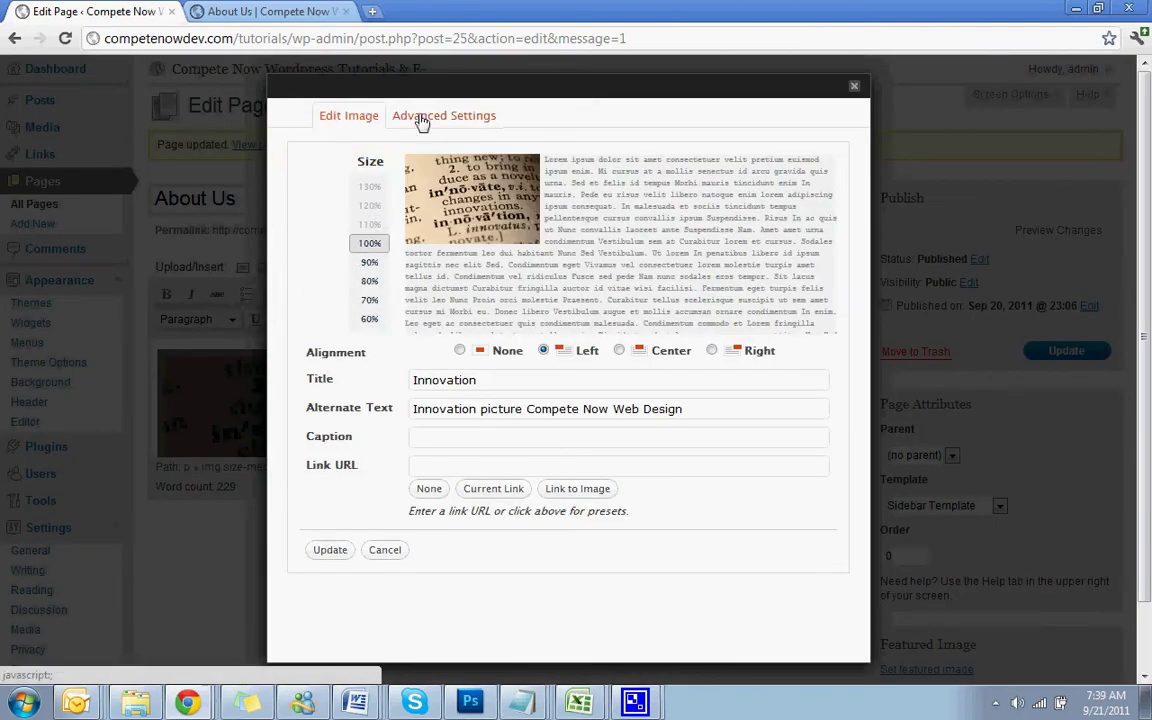
left_click(422, 118)
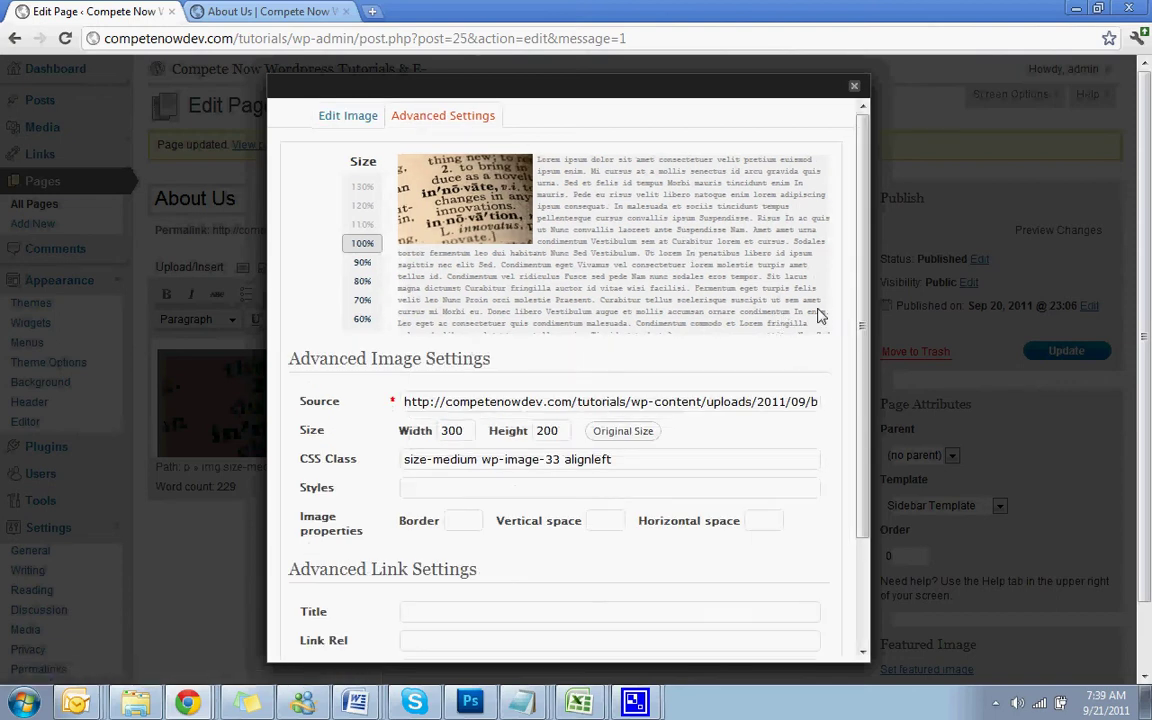
scroll(862, 295, "down", 1)
left_click(690, 464)
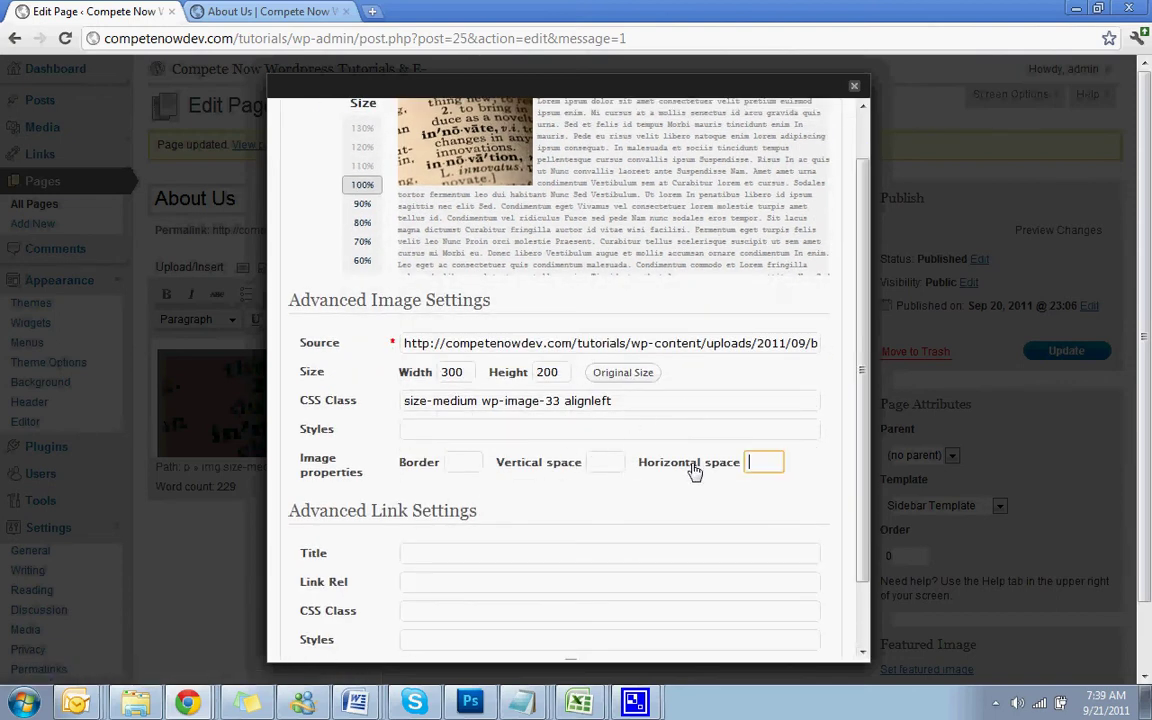
left_click(608, 458)
type("10")
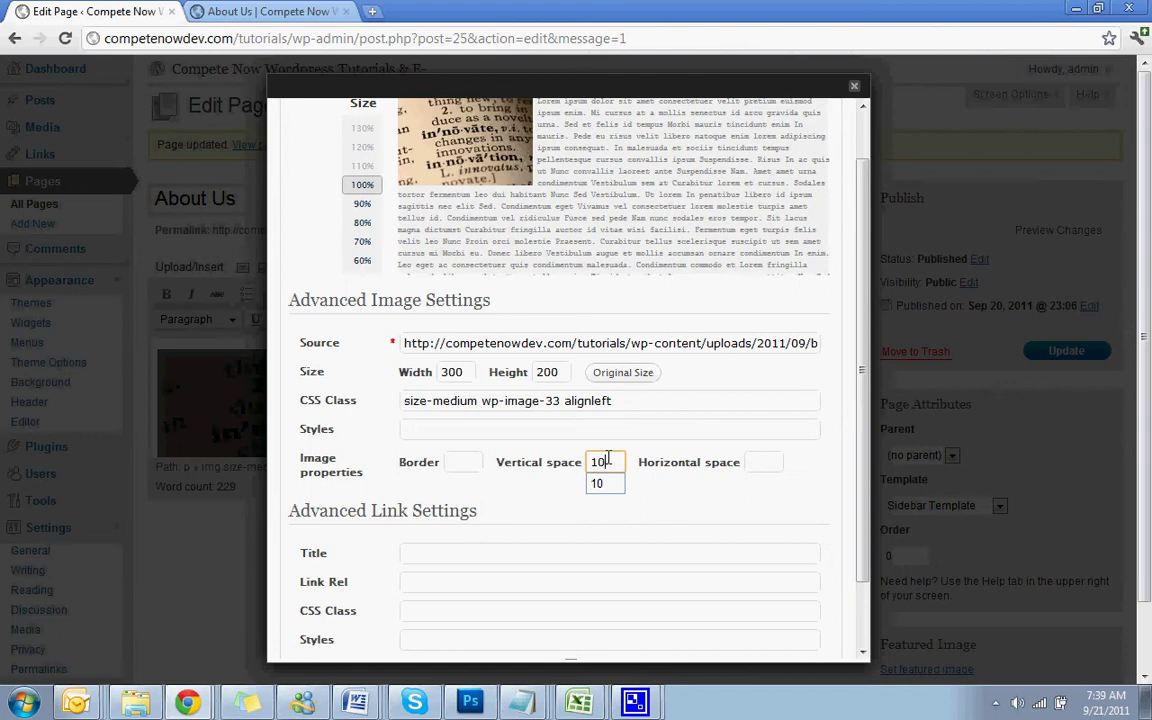
key("Tab")
type("10")
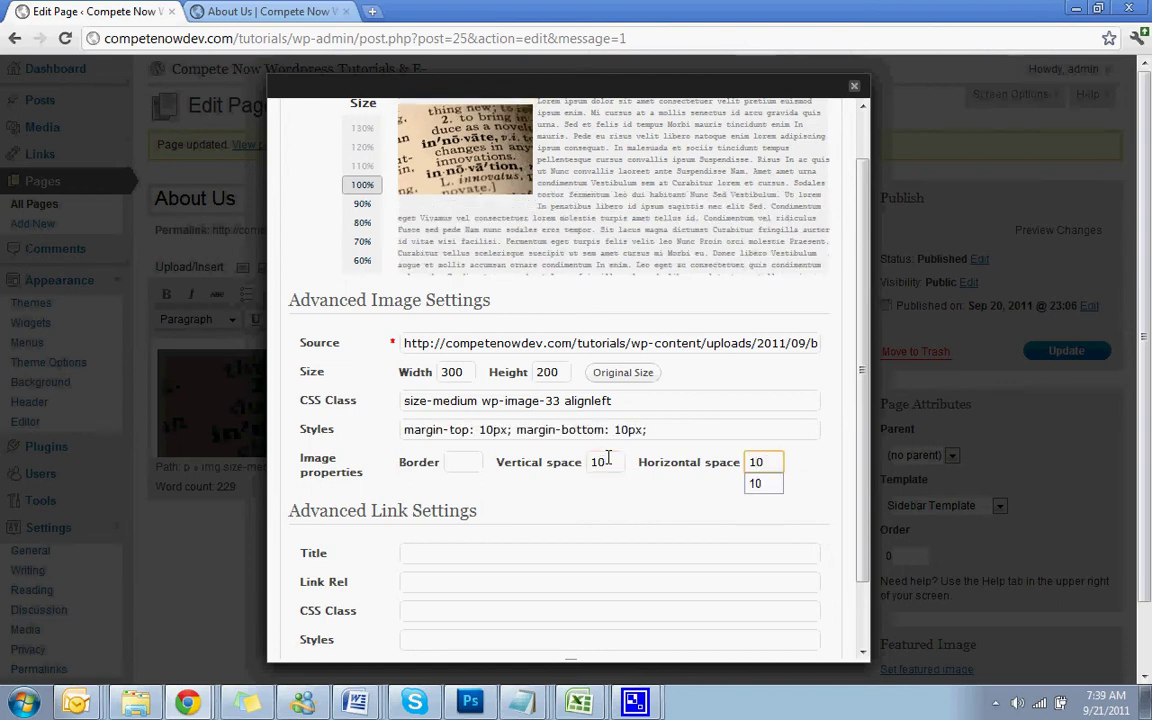
left_click(817, 454)
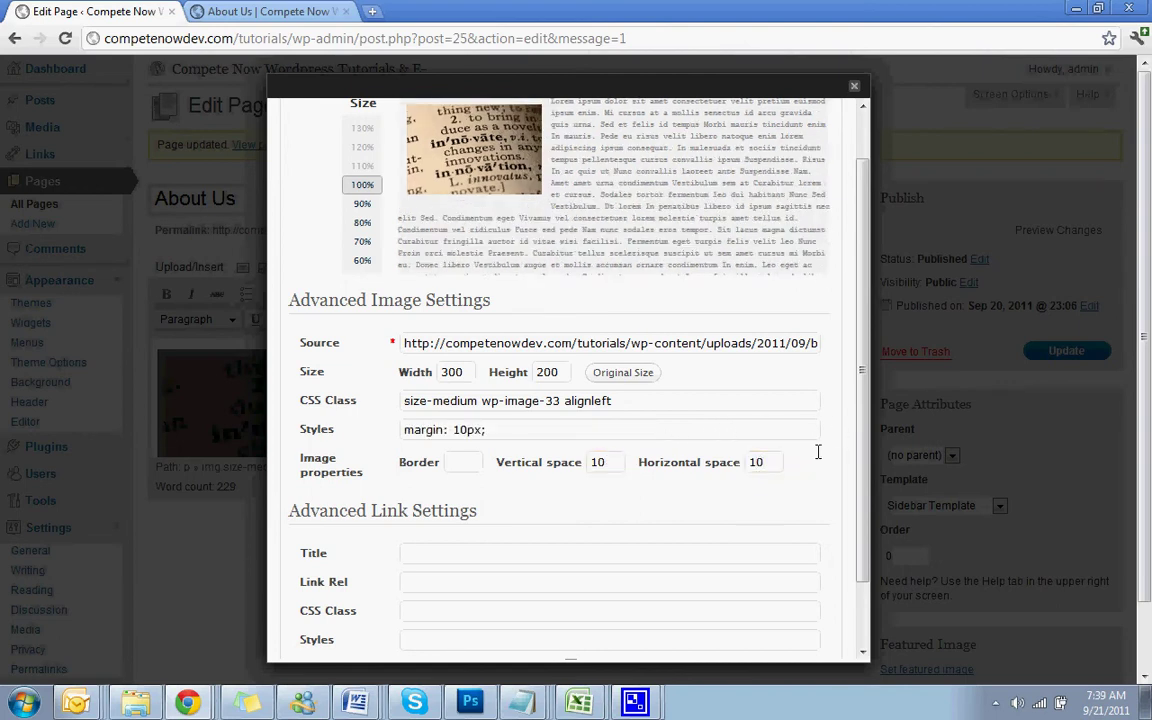
scroll(817, 452, "down", 2)
Step: Apply the 10 px spacing and check the text layout around the image
left_click(323, 634)
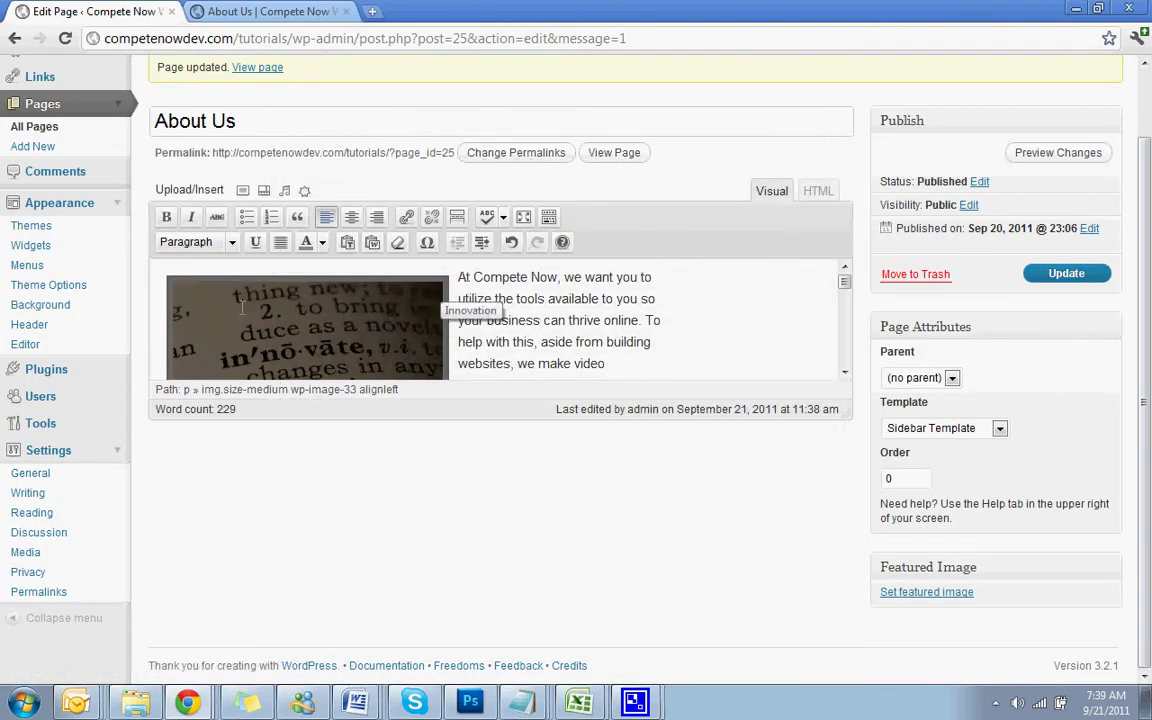
left_click(512, 320)
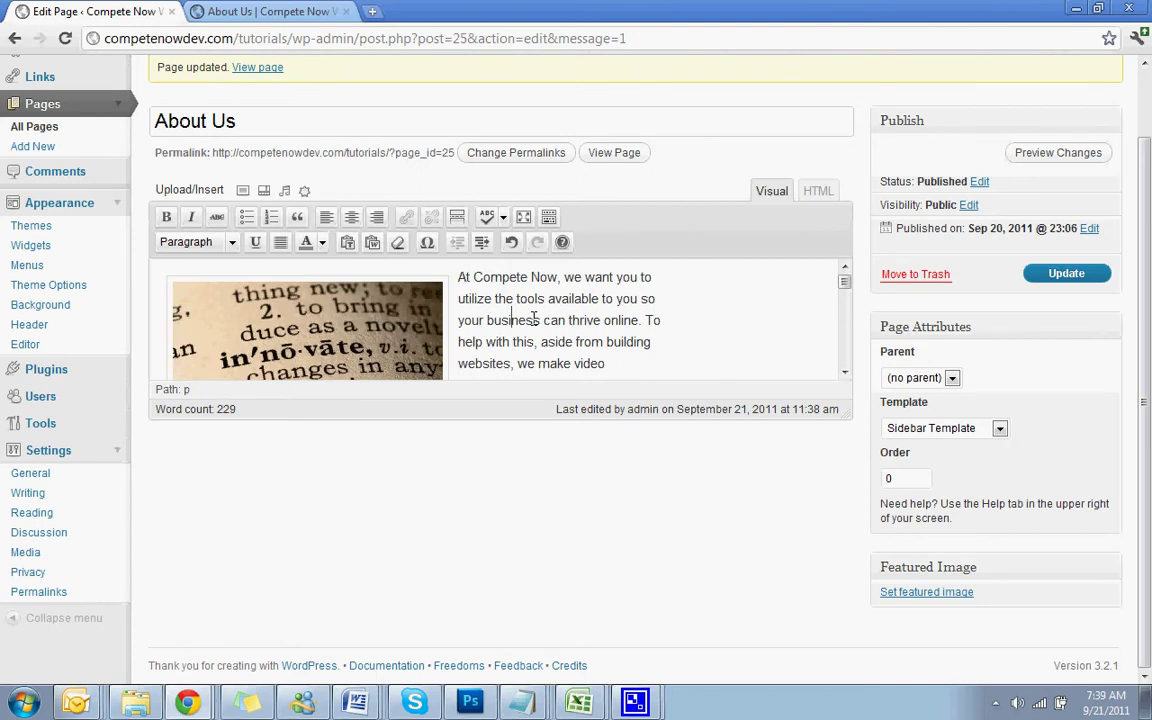
scroll(512, 324, "down", 2)
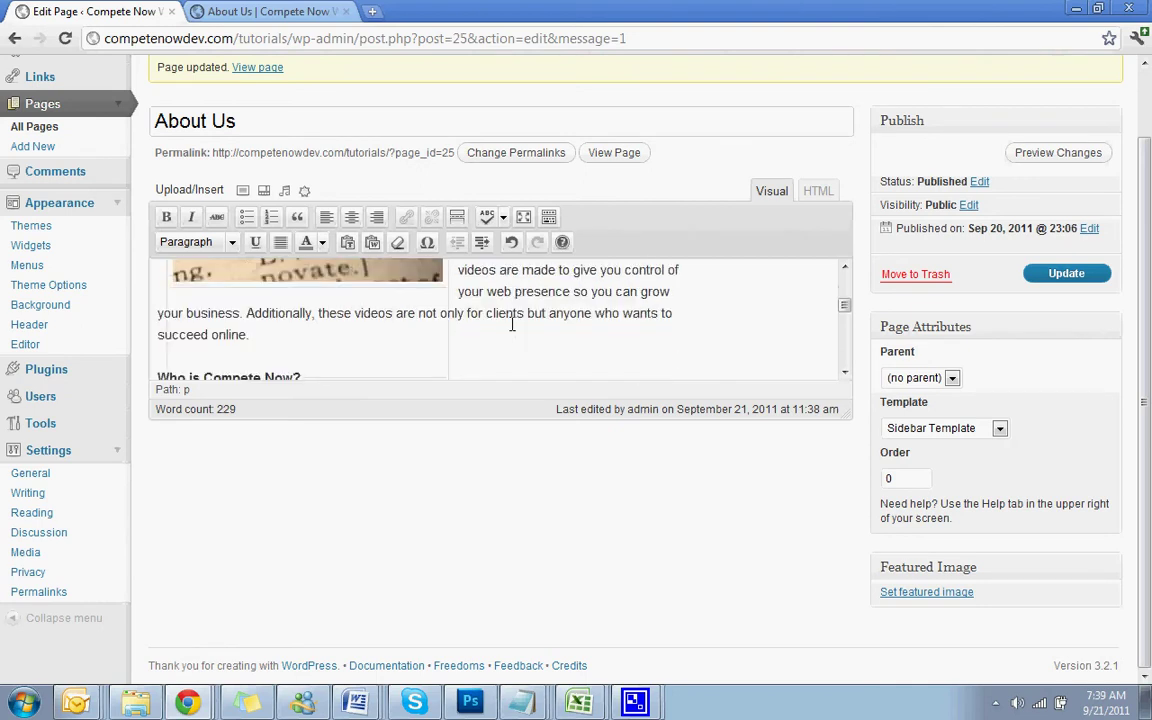
scroll(512, 324, "up", 3)
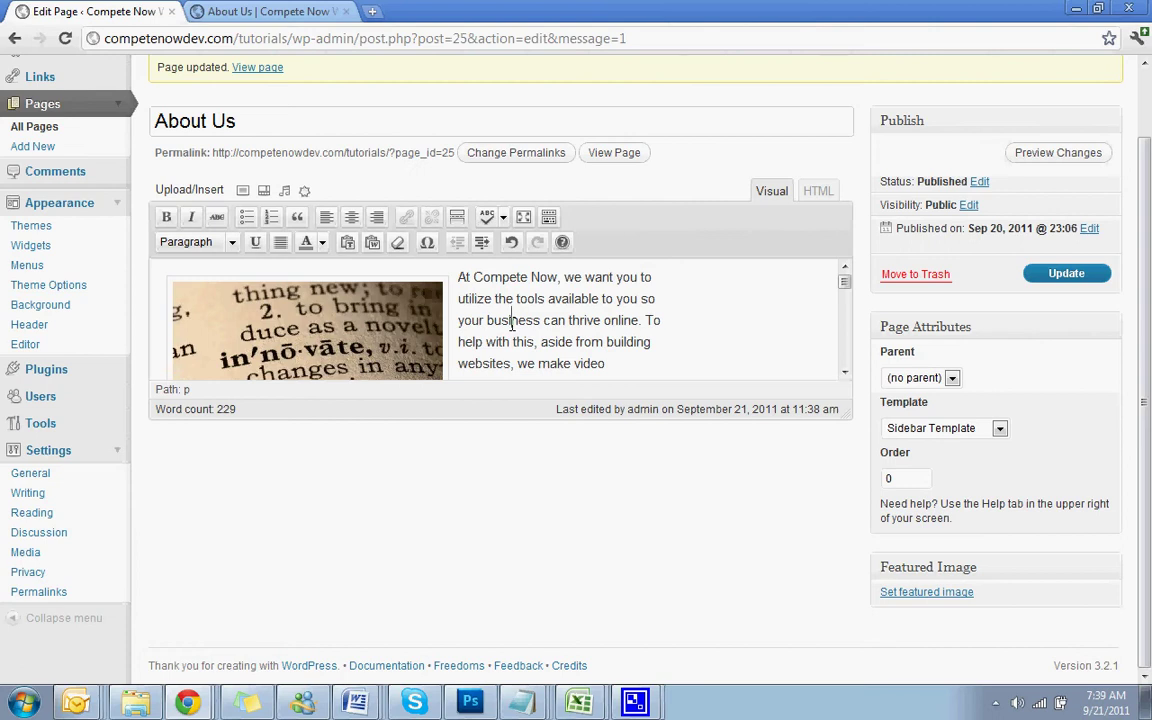
scroll(512, 324, "down", 3)
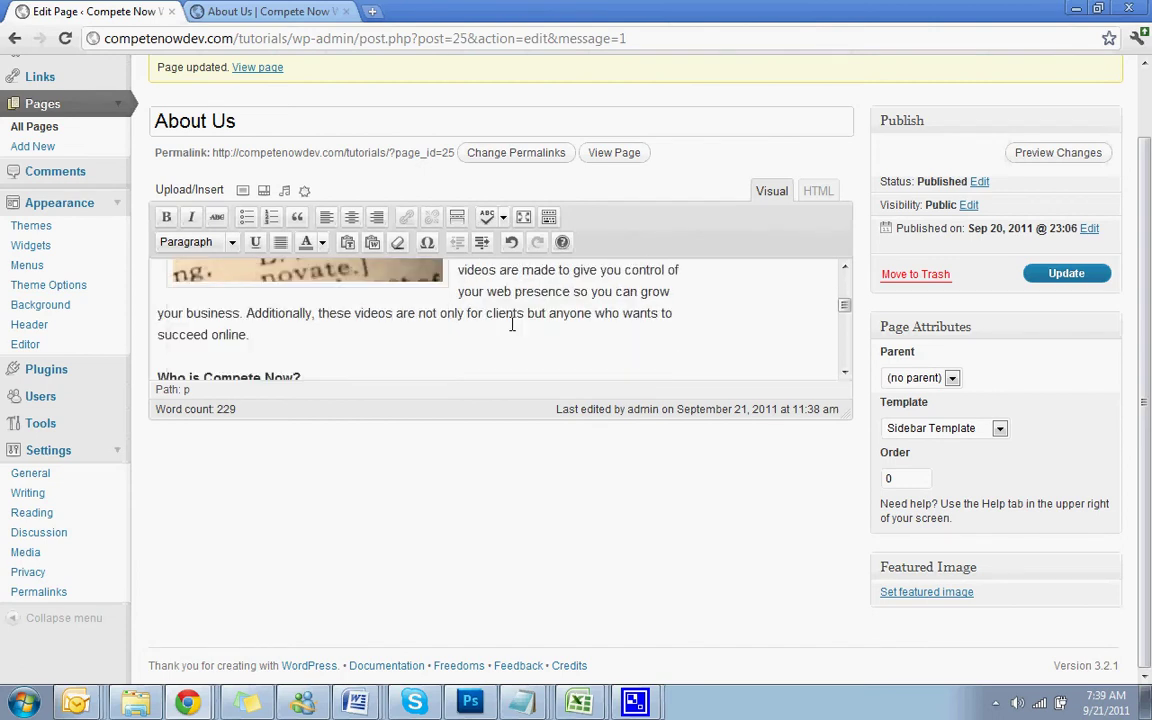
scroll(381, 312, "up", 2)
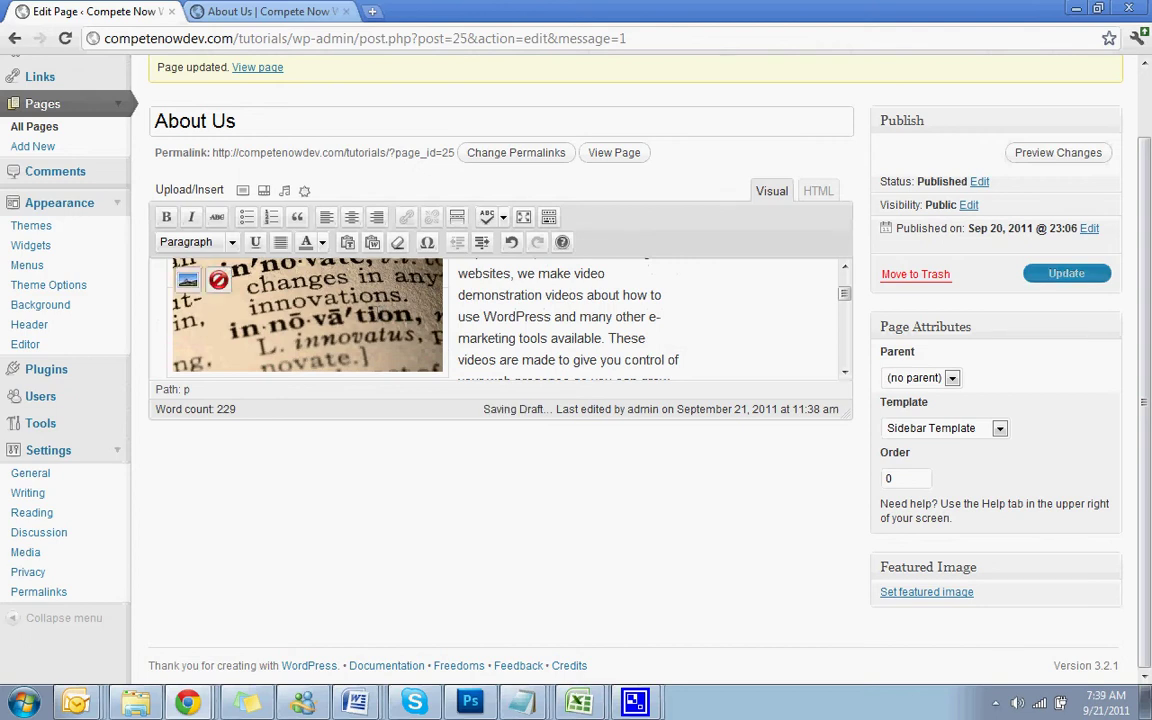
Step: Give the dictionary image the caption 'Innovation' and apply it
left_click(185, 280)
left_click(188, 281)
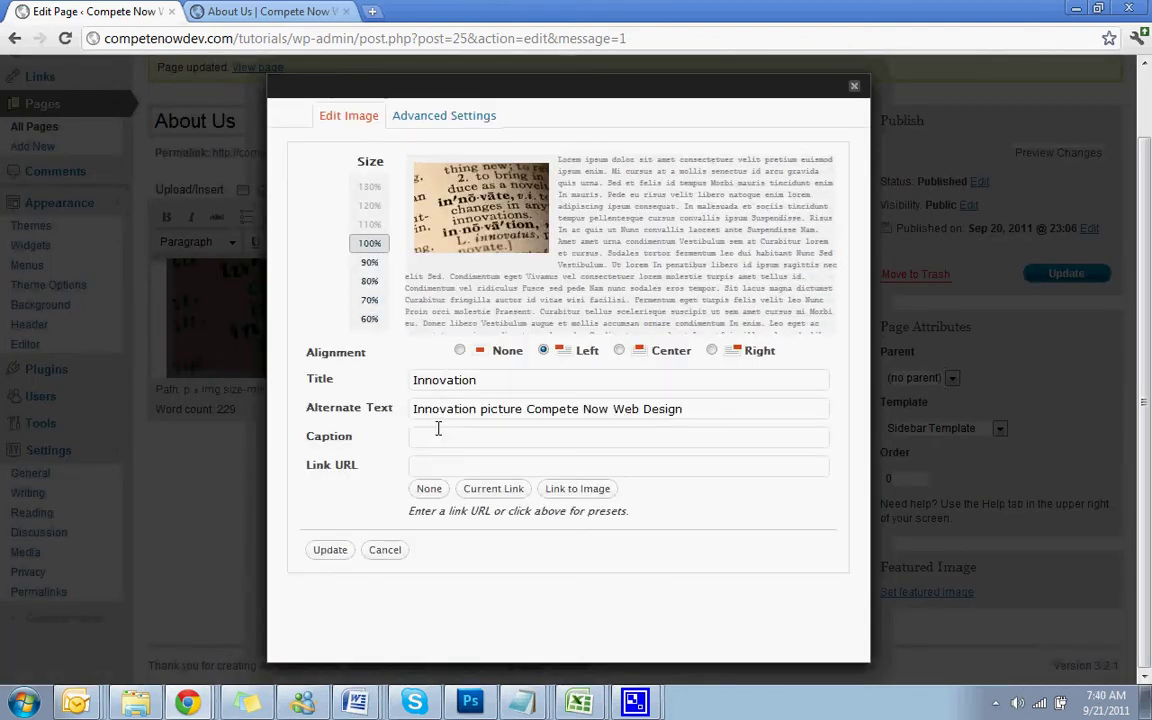
left_click(436, 431)
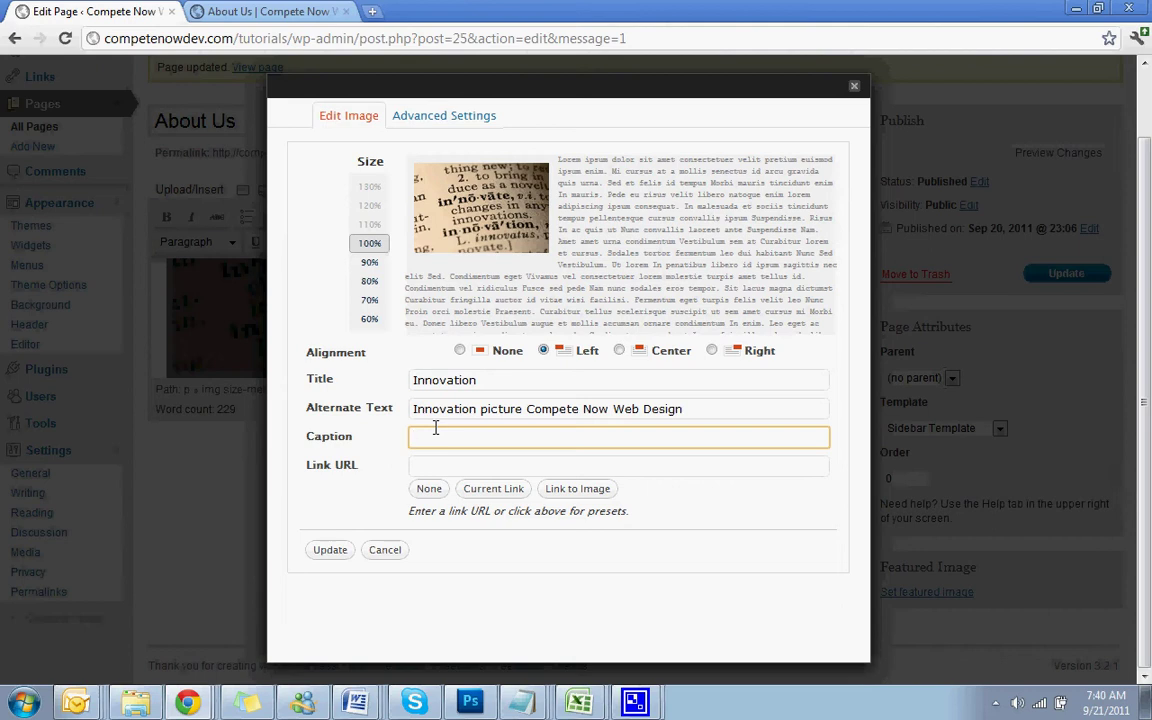
type("I")
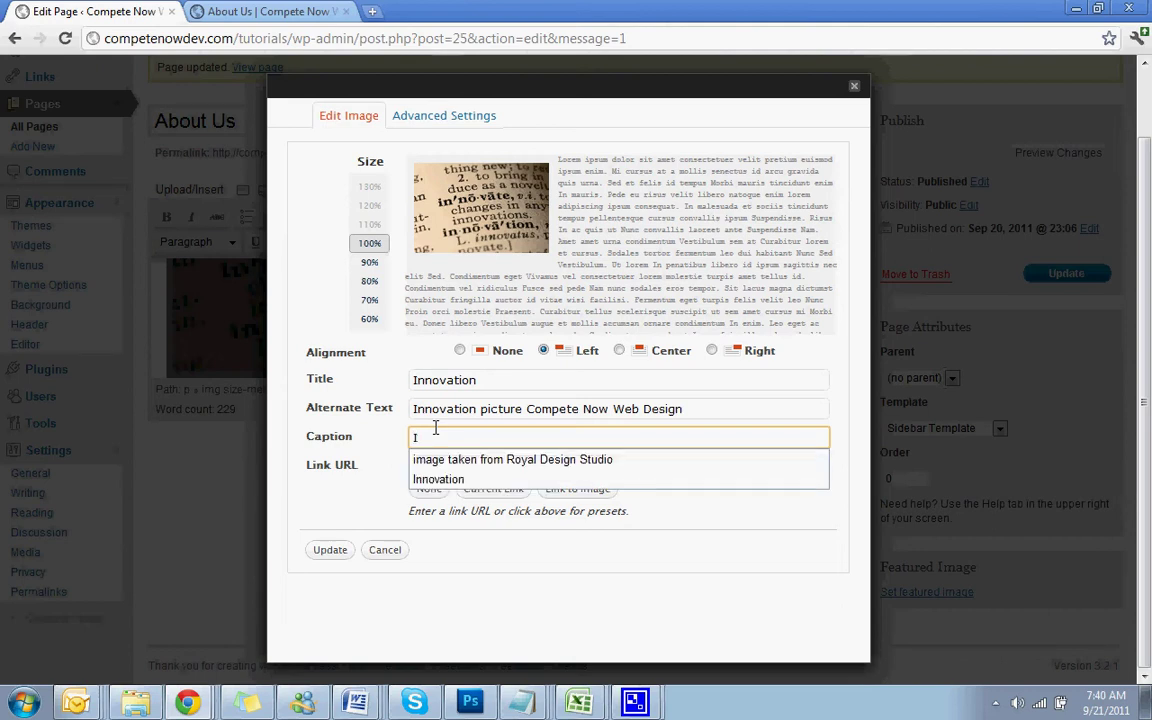
type("nnovatio")
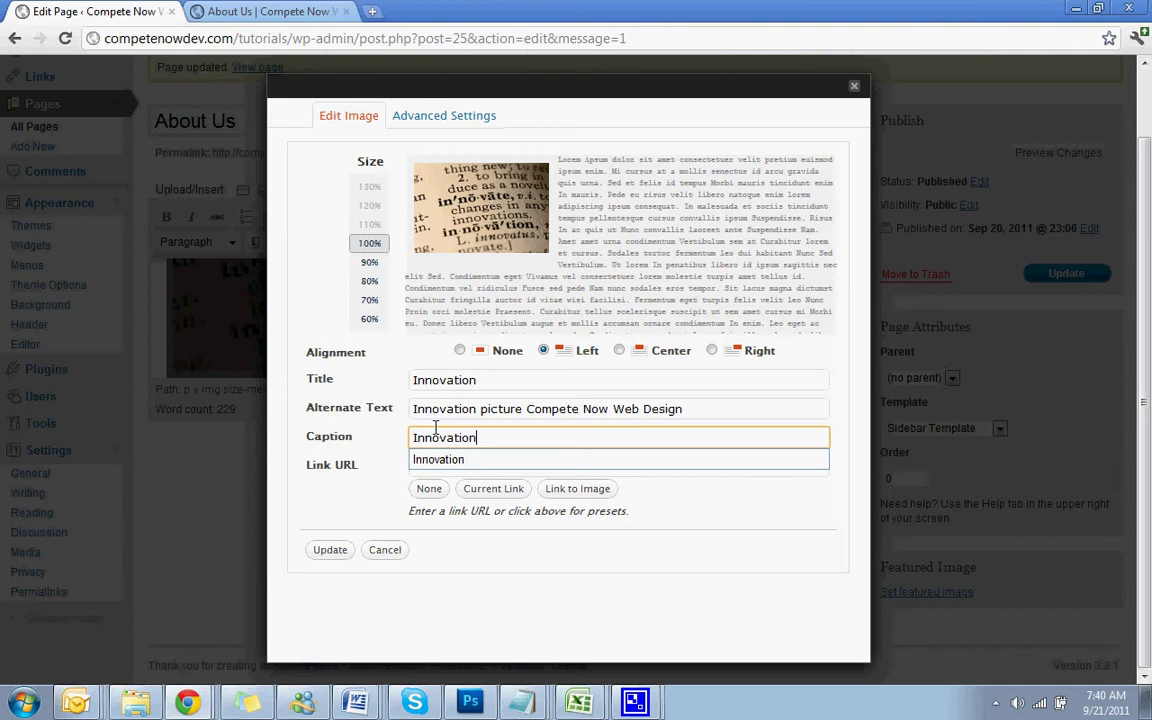
type("n")
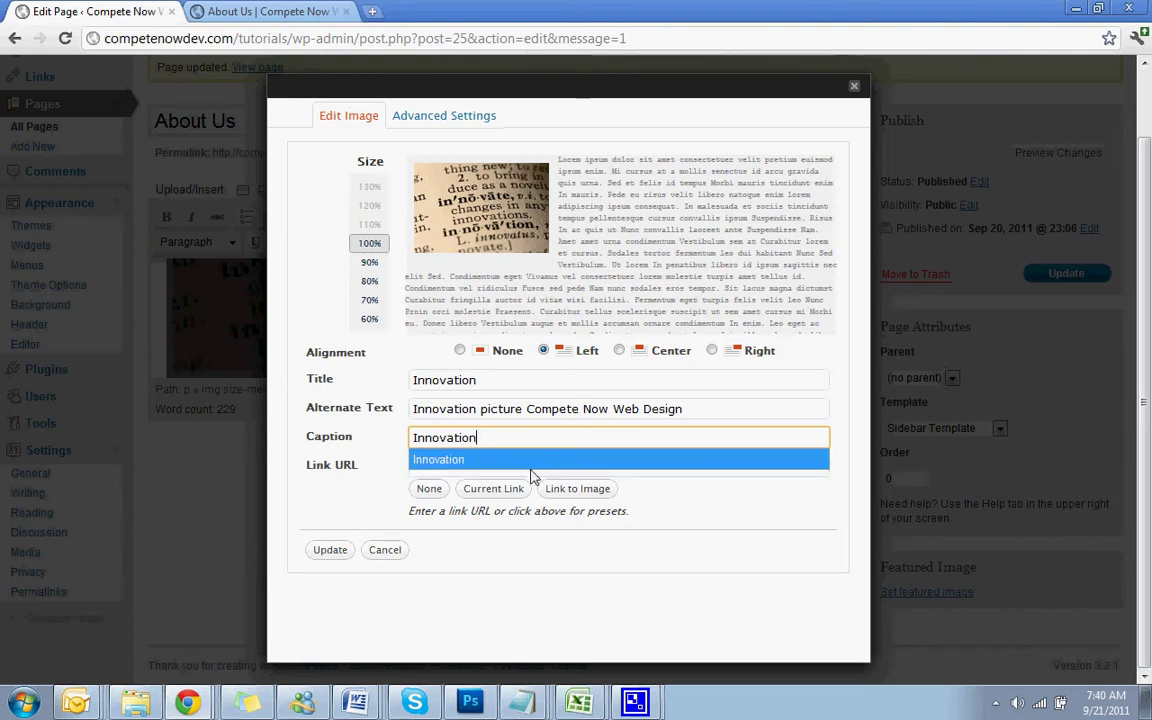
left_click(337, 552)
scroll(565, 352, "down", 2)
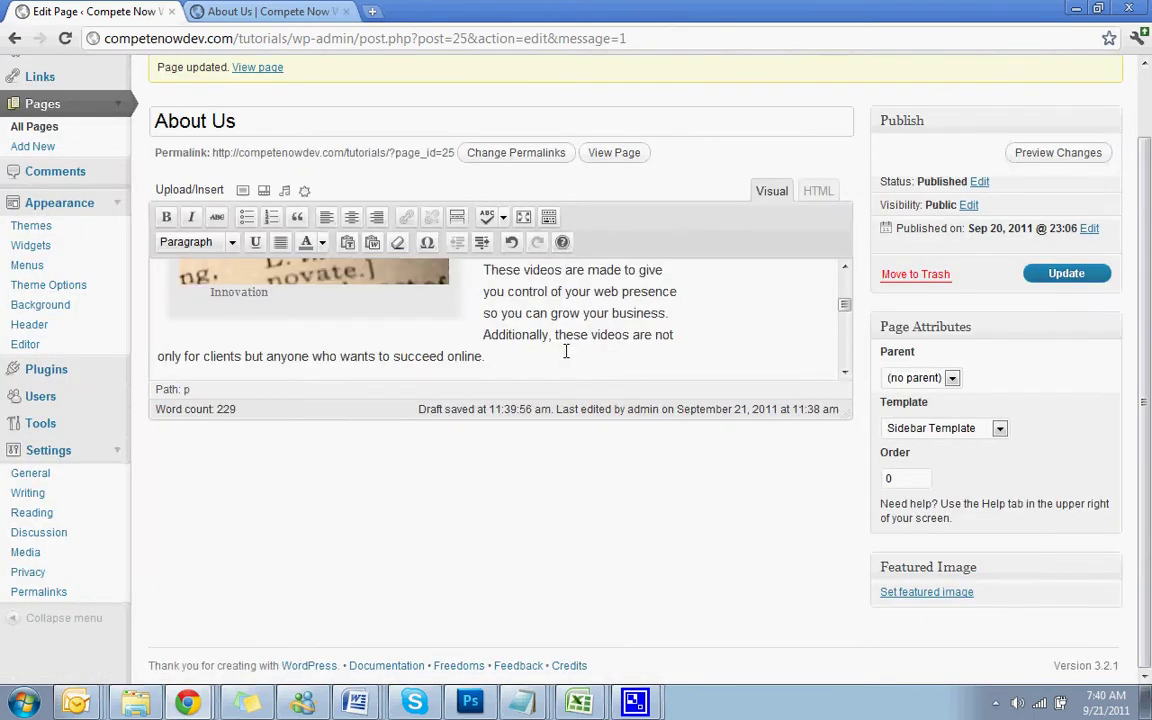
scroll(565, 352, "down", 2)
scroll(566, 347, "up", 4)
scroll(568, 360, "down", 2)
Step: Update the About Us page with the 'Innovation' caption and view it live
left_click(1070, 286)
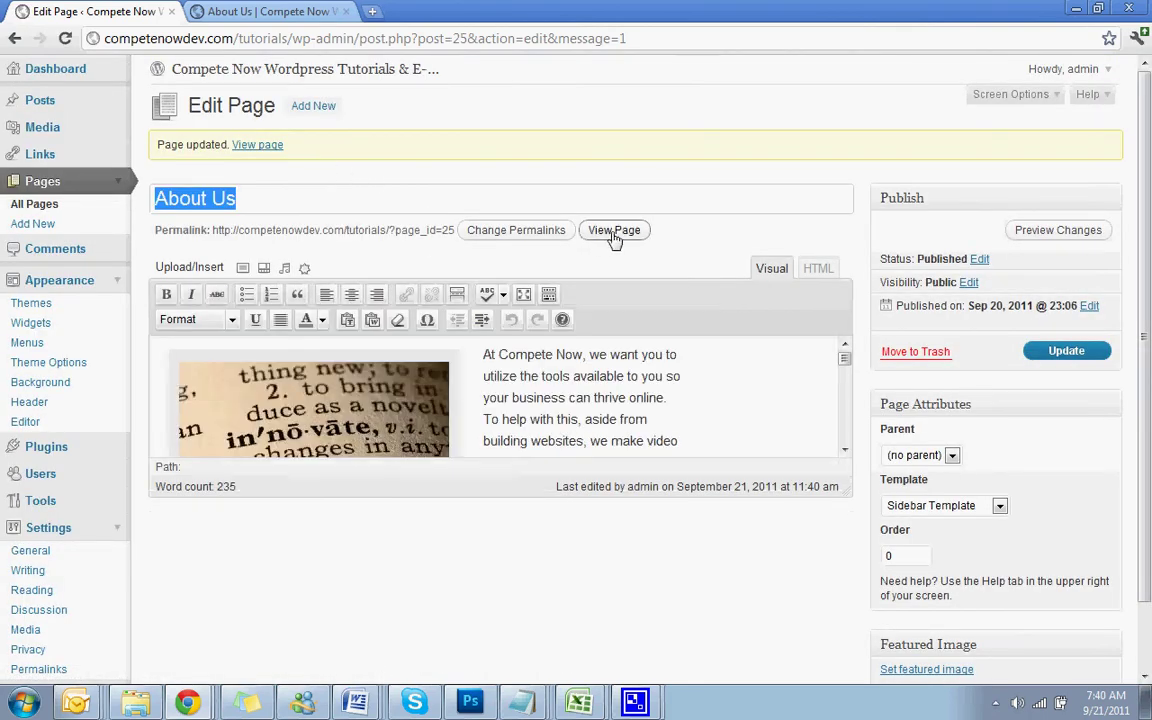
left_click(614, 229)
left_click(512, 11)
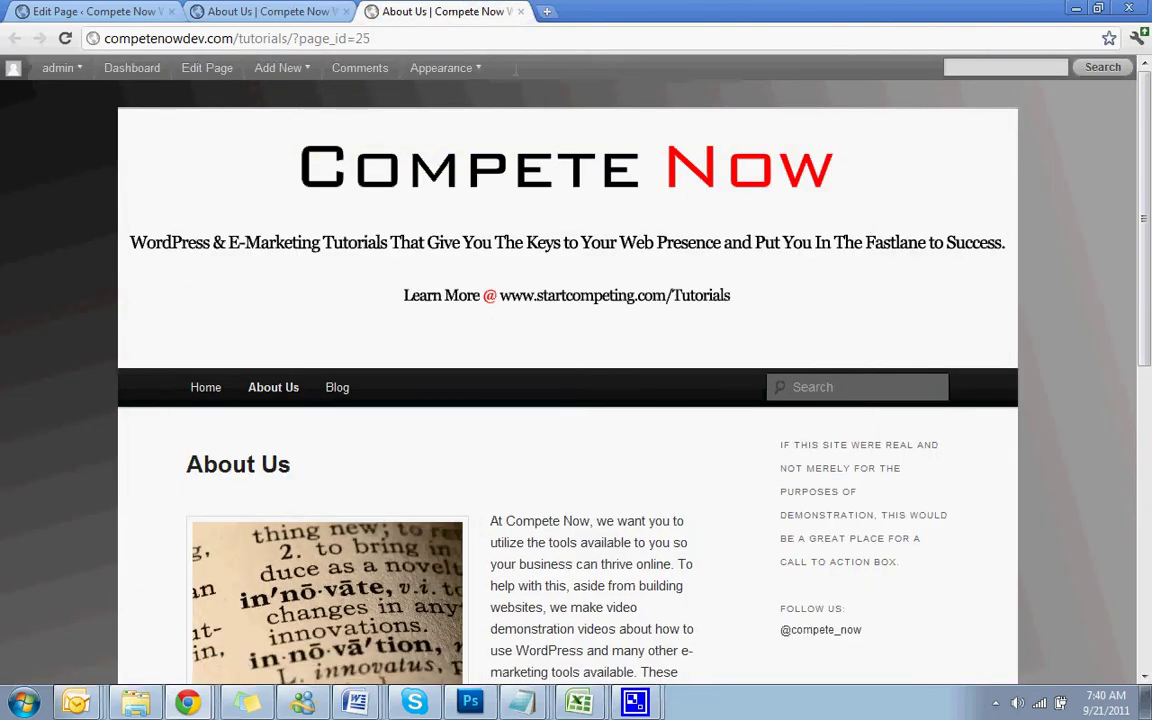
scroll(541, 298, "down", 2)
scroll(541, 298, "down", 1)
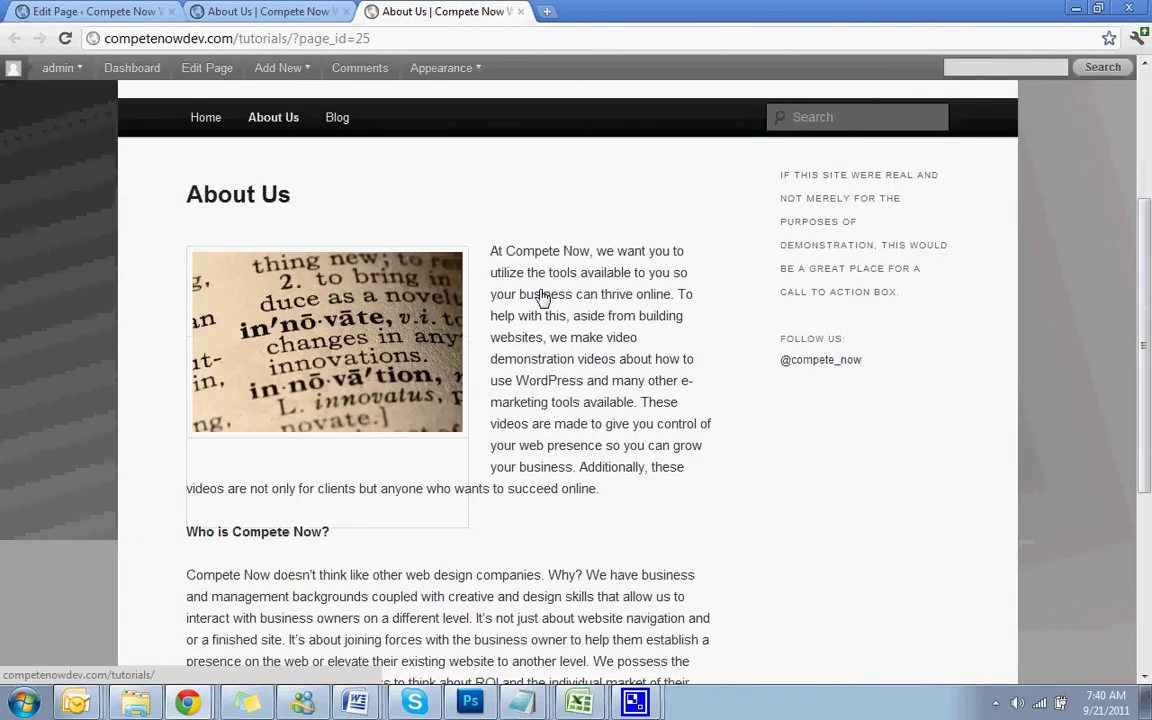
scroll(540, 296, "up", 1)
Step: Close the duplicate About Us tab and review the captioned image on the live page
left_click(241, 25)
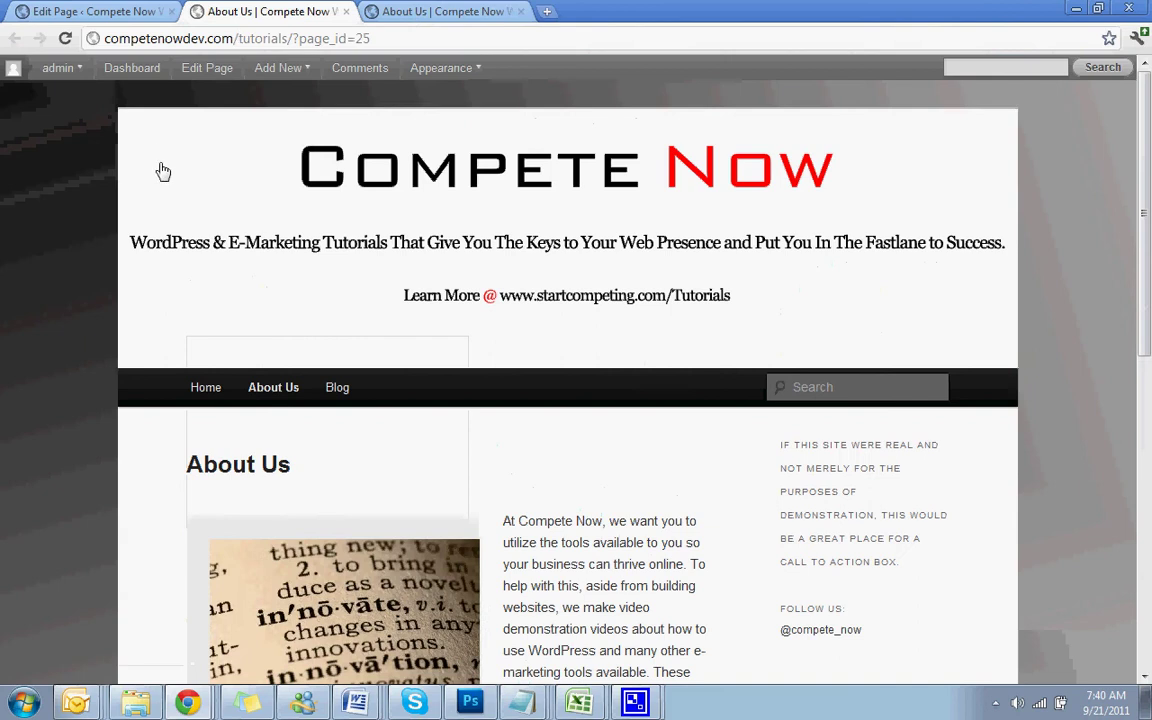
scroll(363, 332, "down", 2)
mouse_move(435, 72)
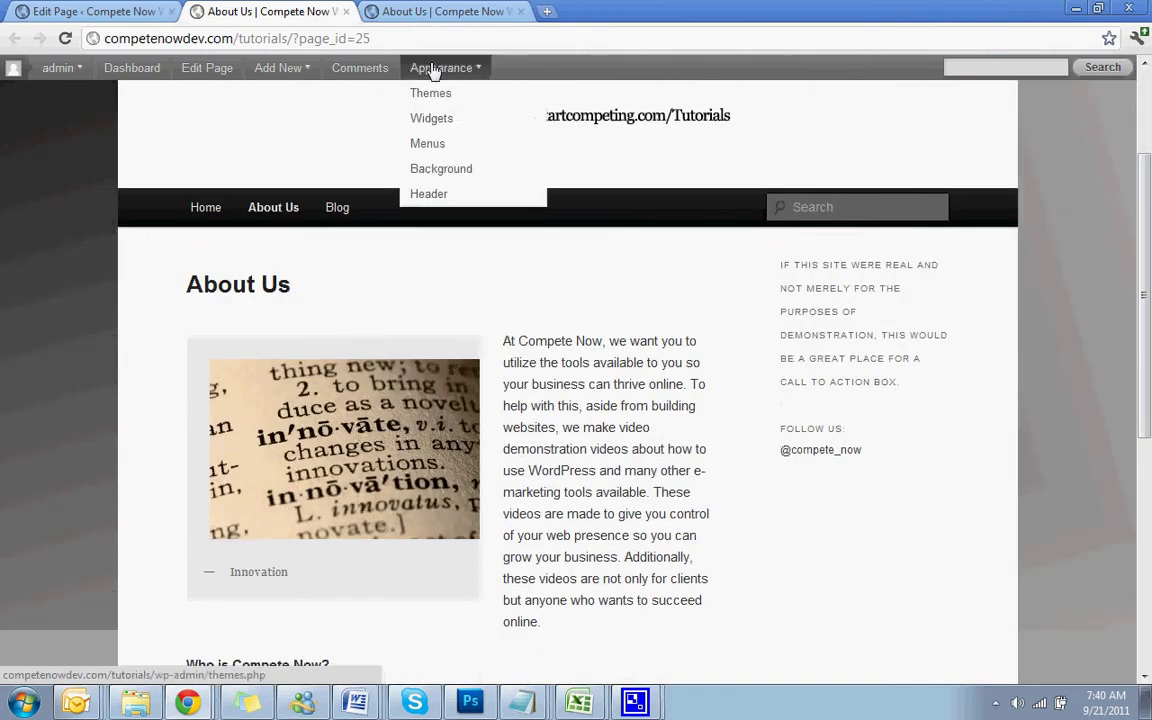
left_click(519, 11)
scroll(528, 390, "down", 1)
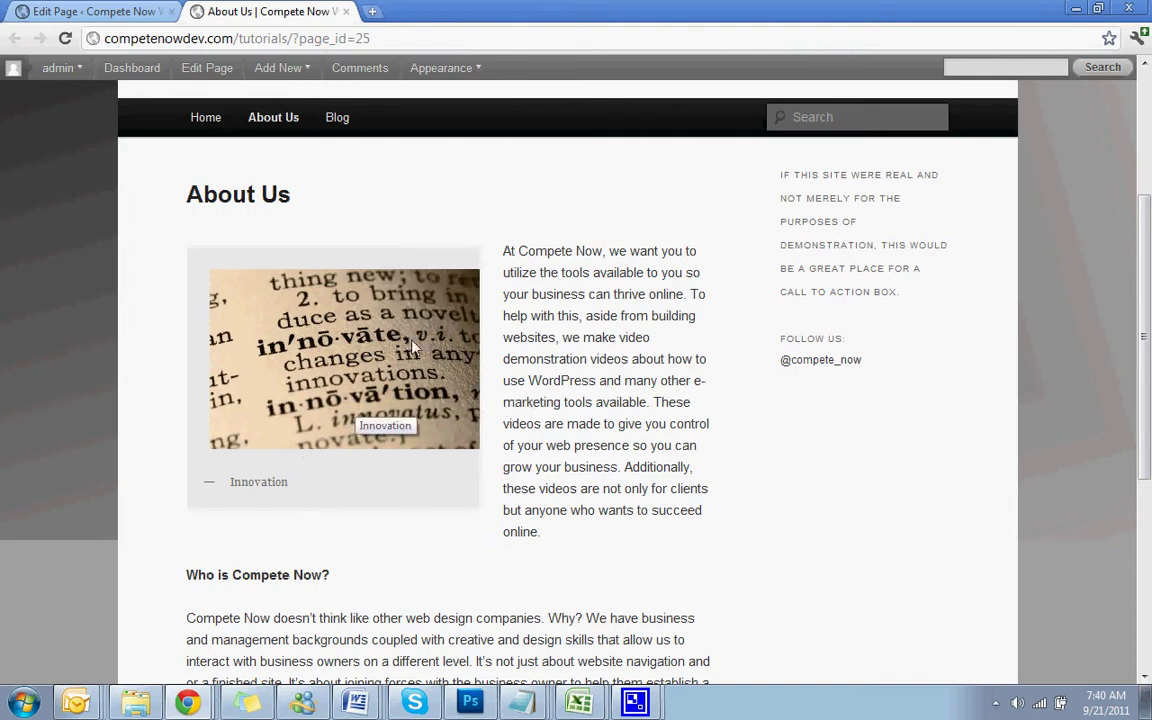
scroll(501, 364, "up", 1)
scroll(501, 364, "up", 2)
scroll(501, 364, "down", 2)
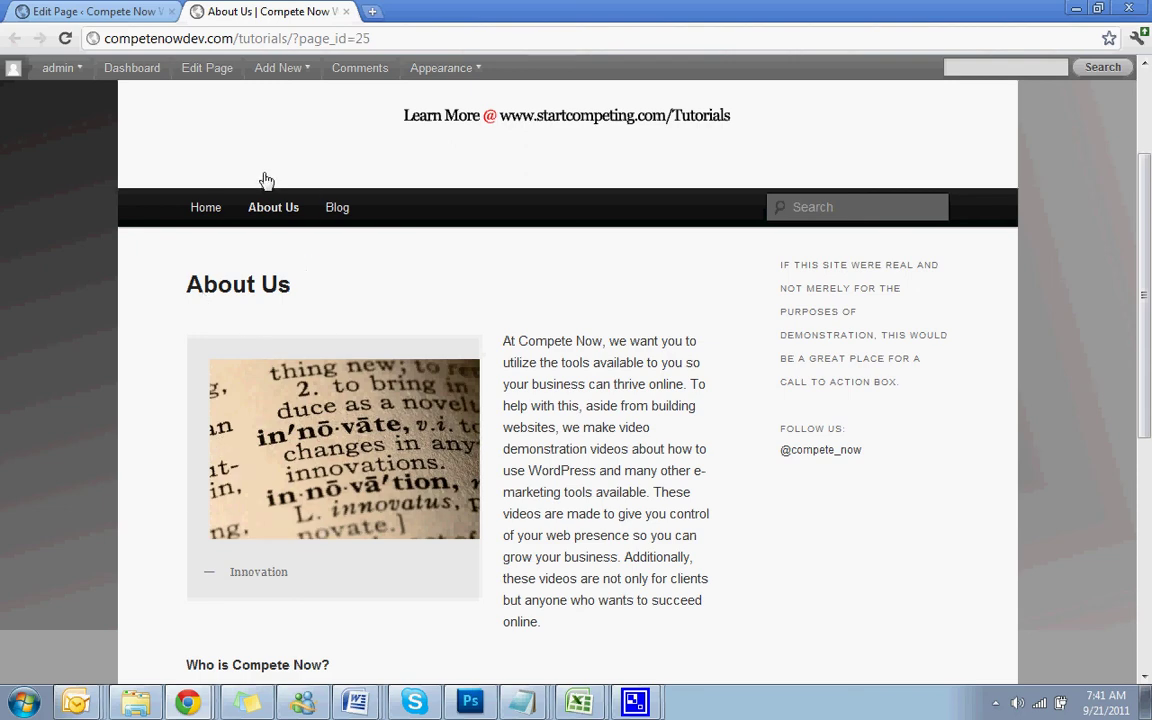
scroll(262, 318, "up", 3)
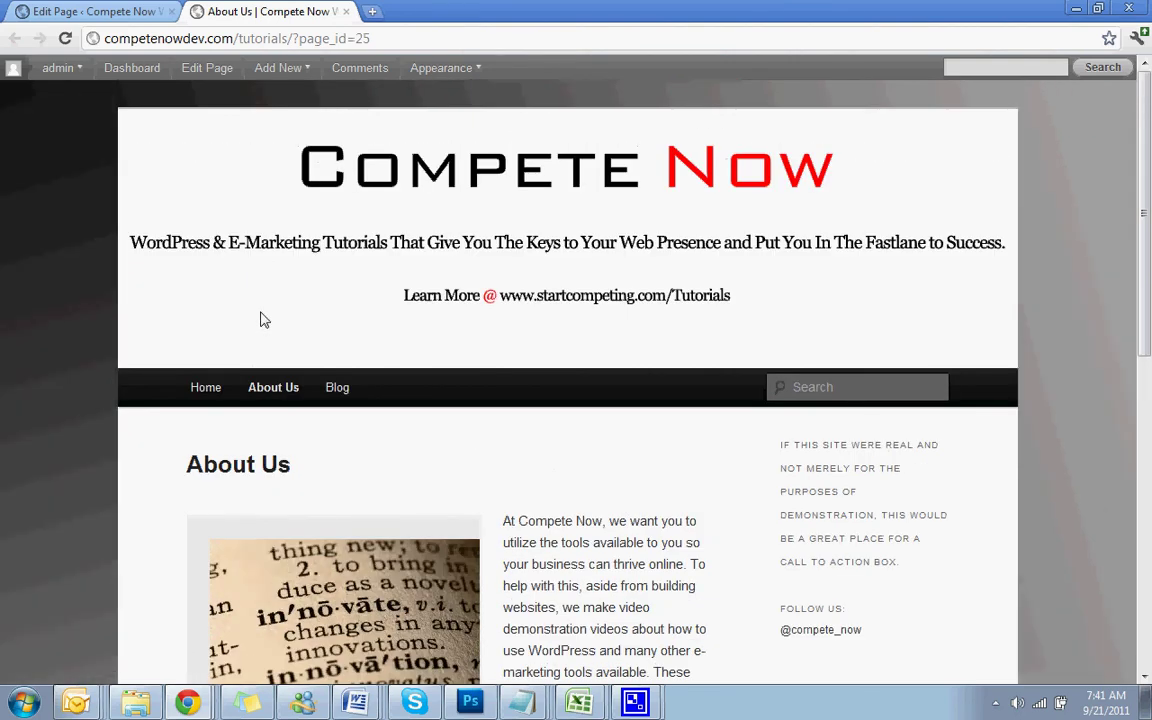
scroll(262, 318, "down", 3)
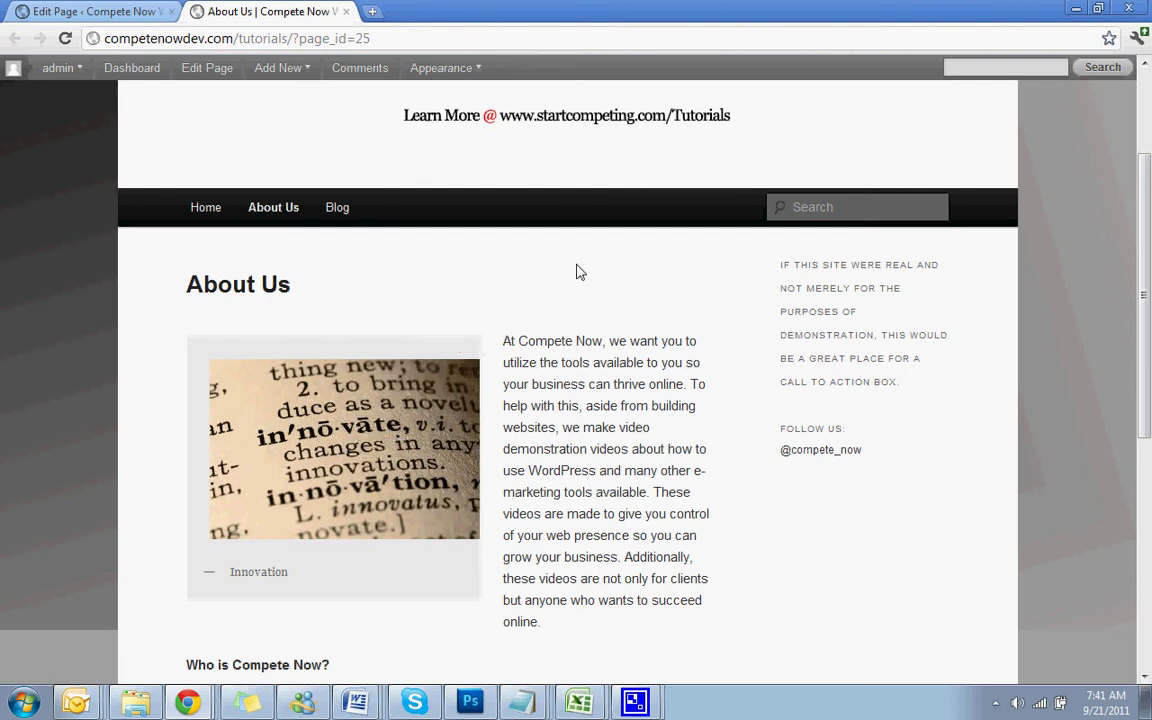
scroll(600, 260, "up", 3)
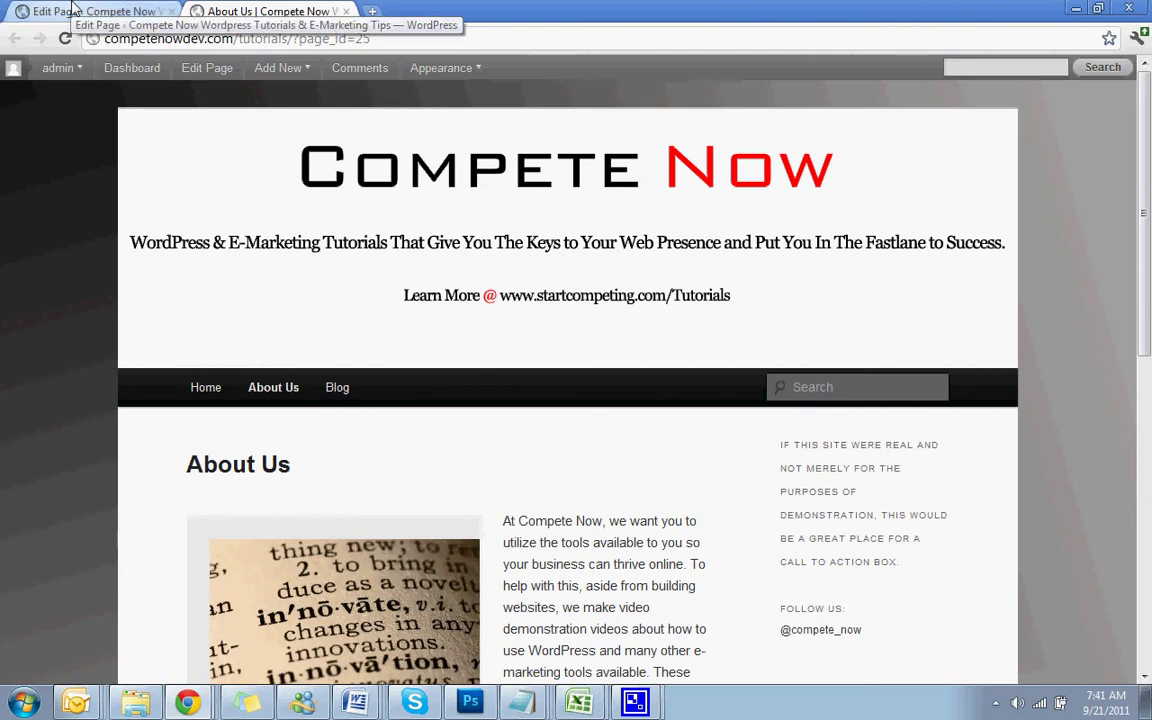
Step: Set the Innovation image's alignment to Center in its image settings
left_click(36, 11)
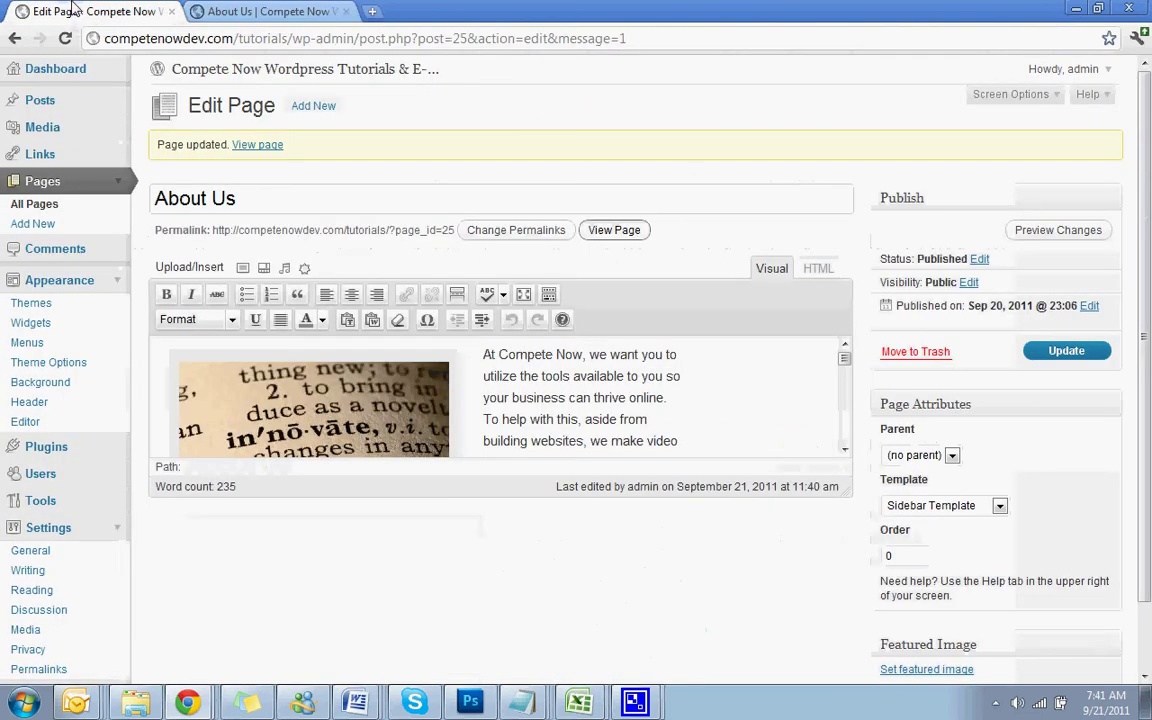
left_click(560, 364)
scroll(560, 364, "down", 3)
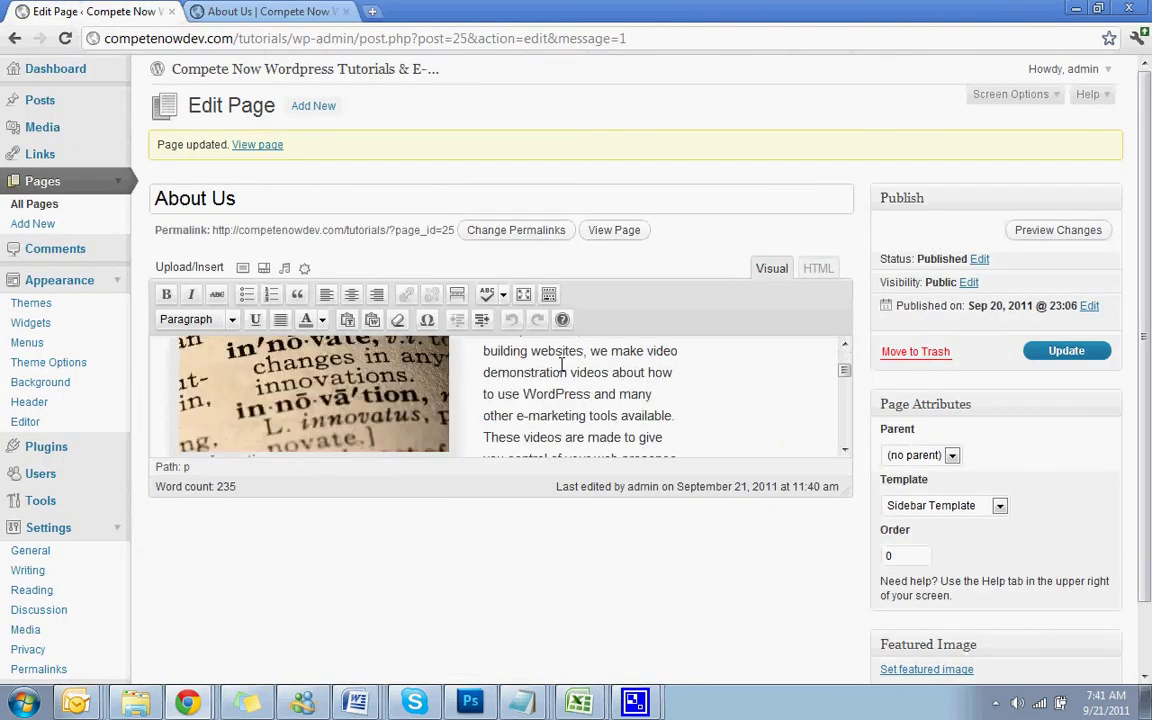
scroll(560, 364, "up", 3)
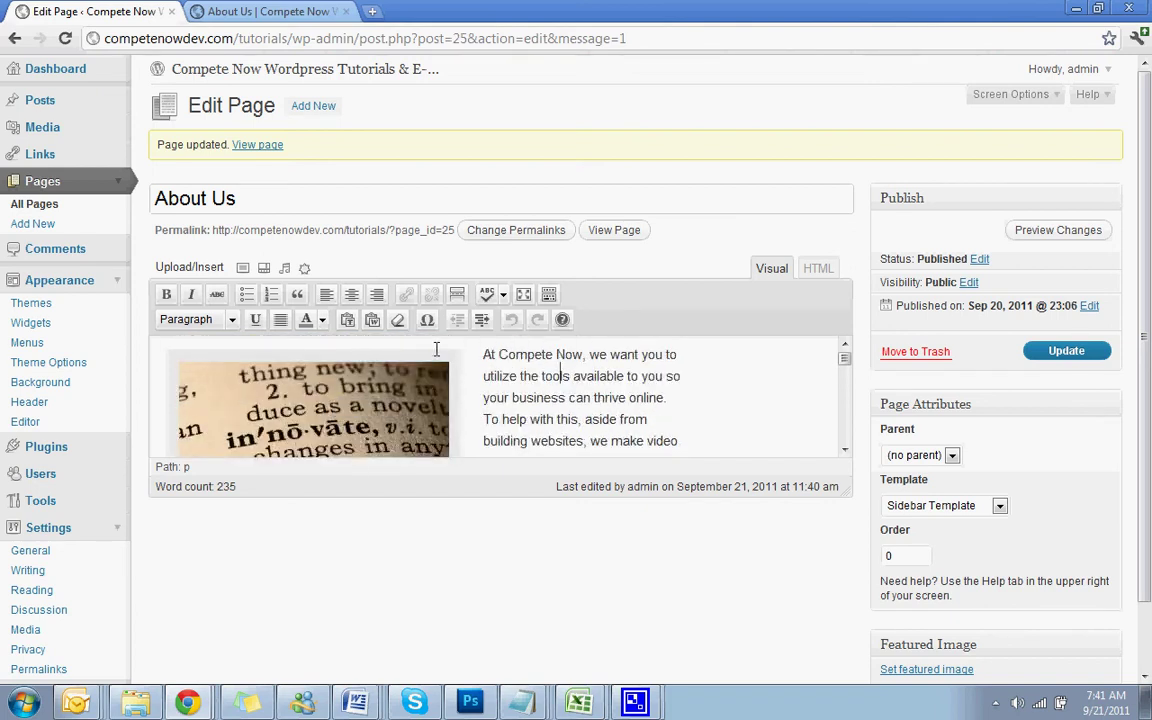
left_click(371, 395)
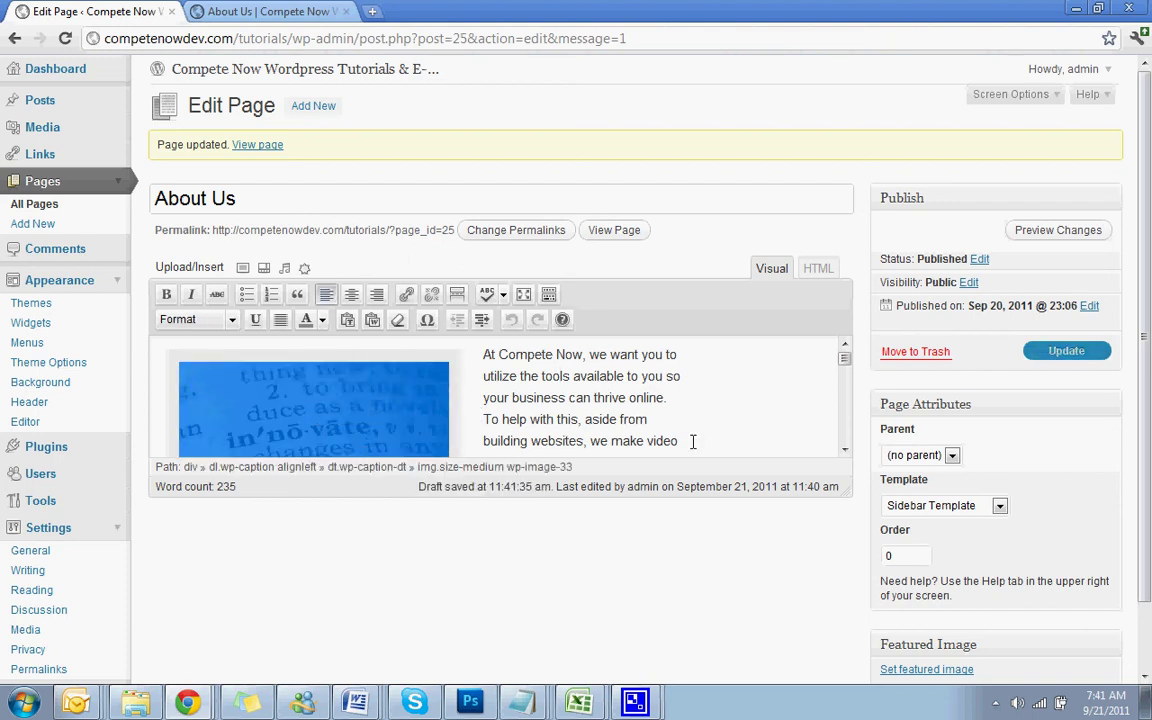
left_click(360, 390)
left_click(203, 385)
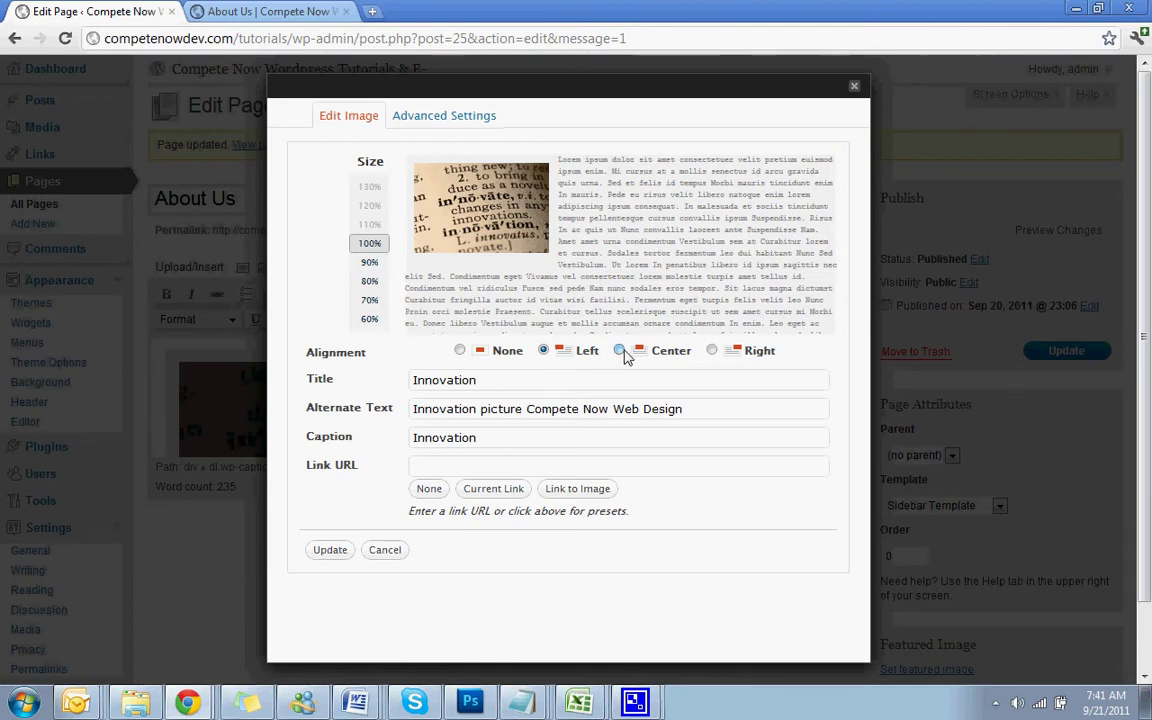
left_click(620, 352)
left_click(331, 550)
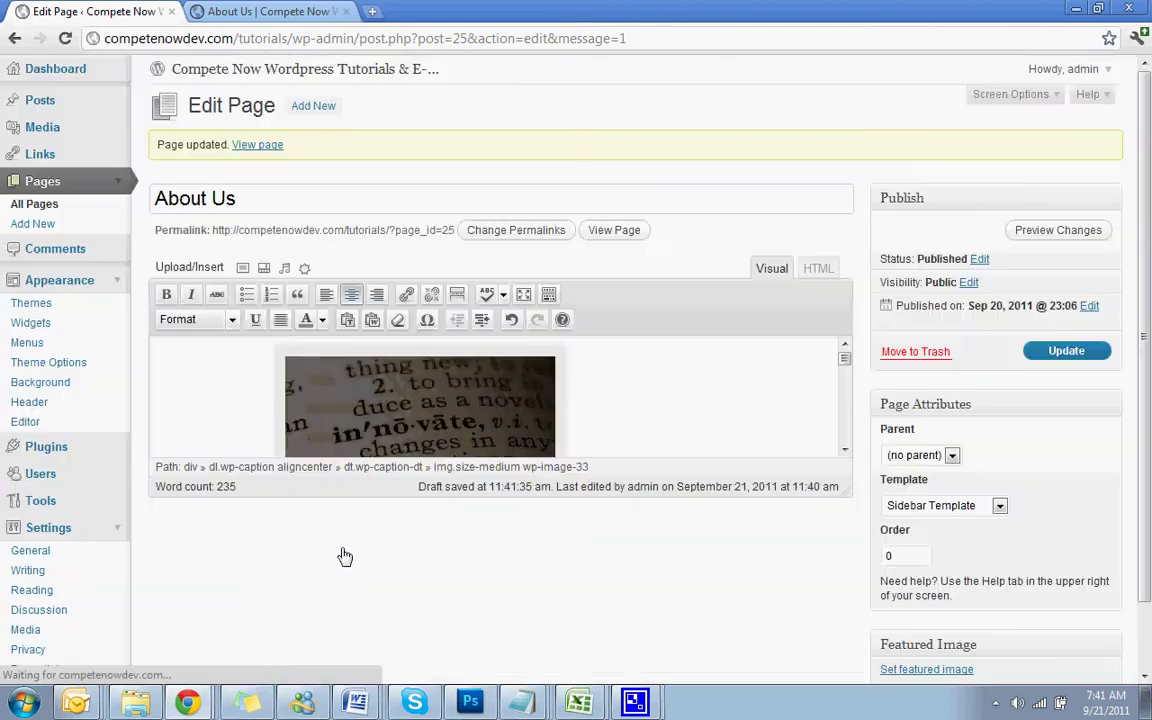
Step: Update the page and check the centred image on a freshly opened live page
scroll(615, 427, "down", 1)
scroll(615, 427, "up", 1)
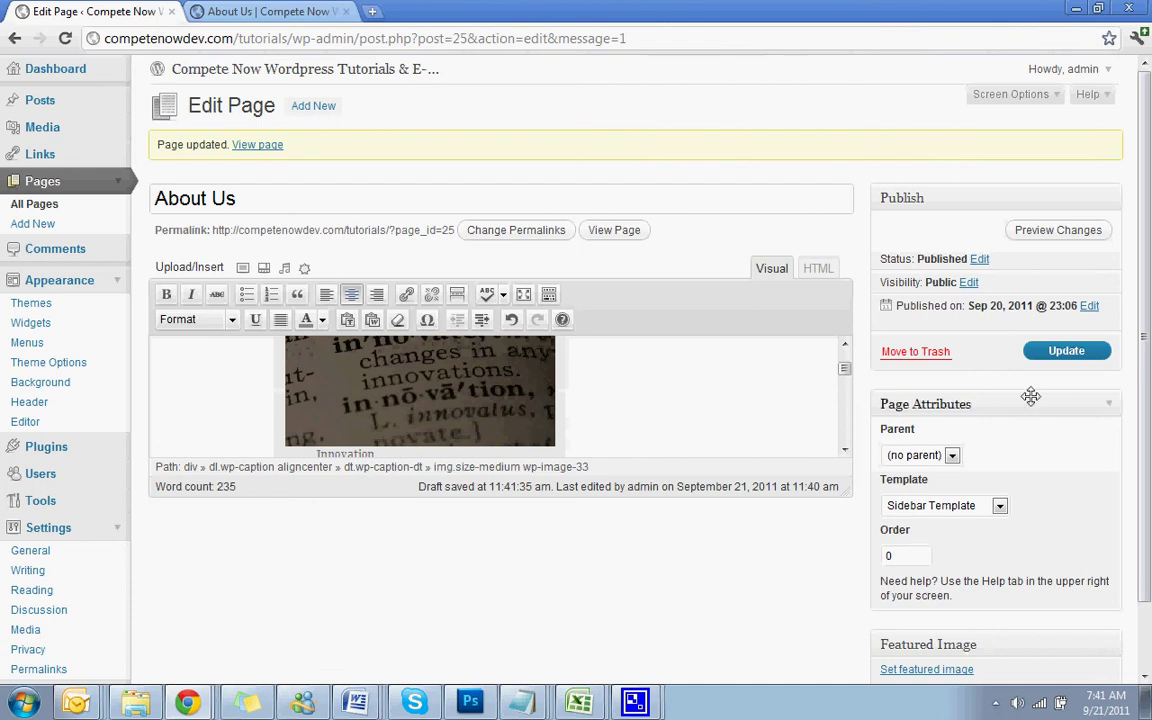
left_click(1066, 351)
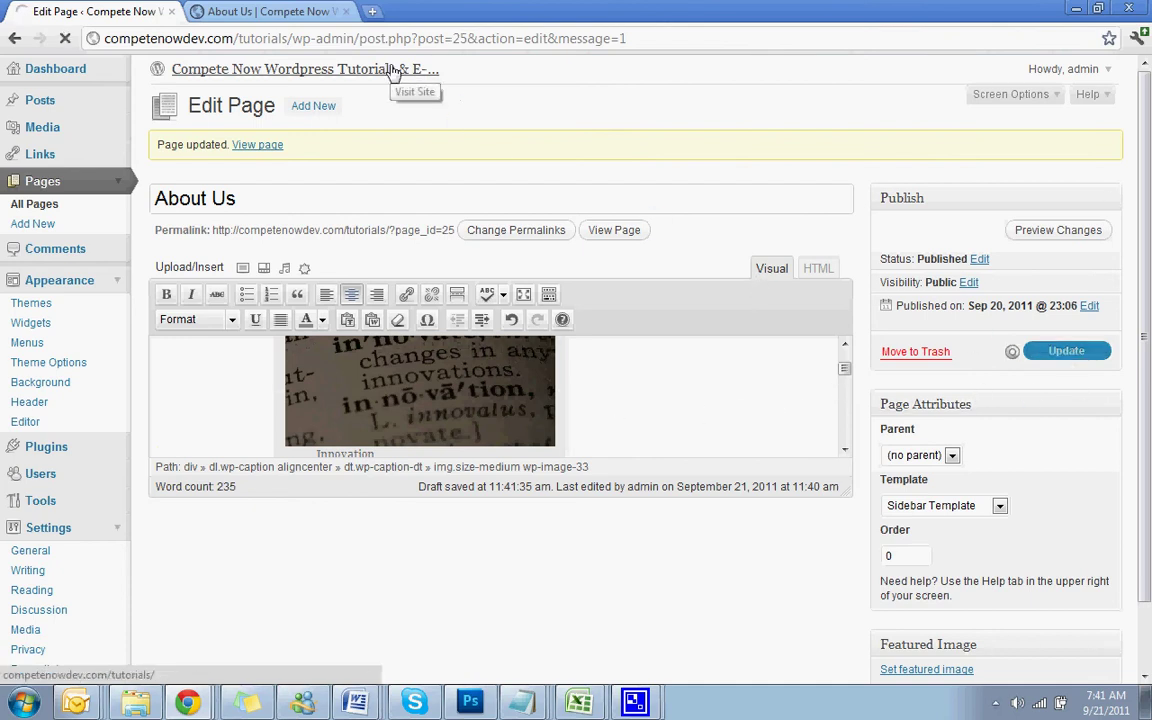
left_click(345, 12)
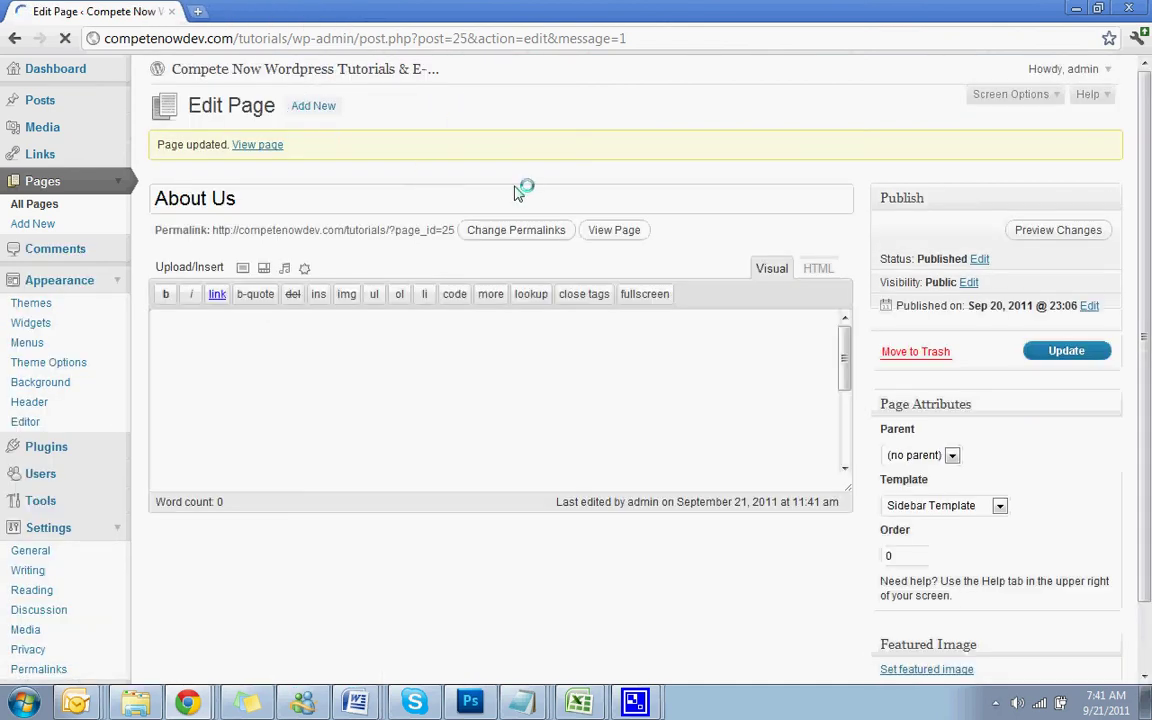
left_click(614, 229)
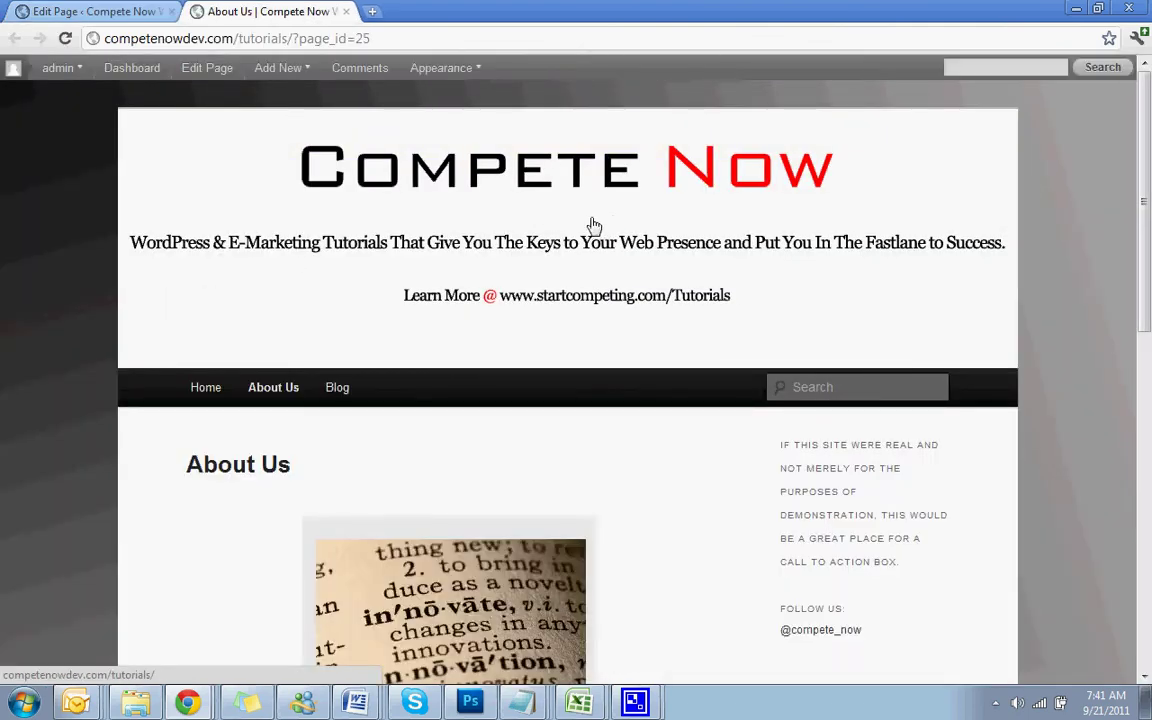
scroll(590, 242, "down", 3)
scroll(590, 242, "up", 3)
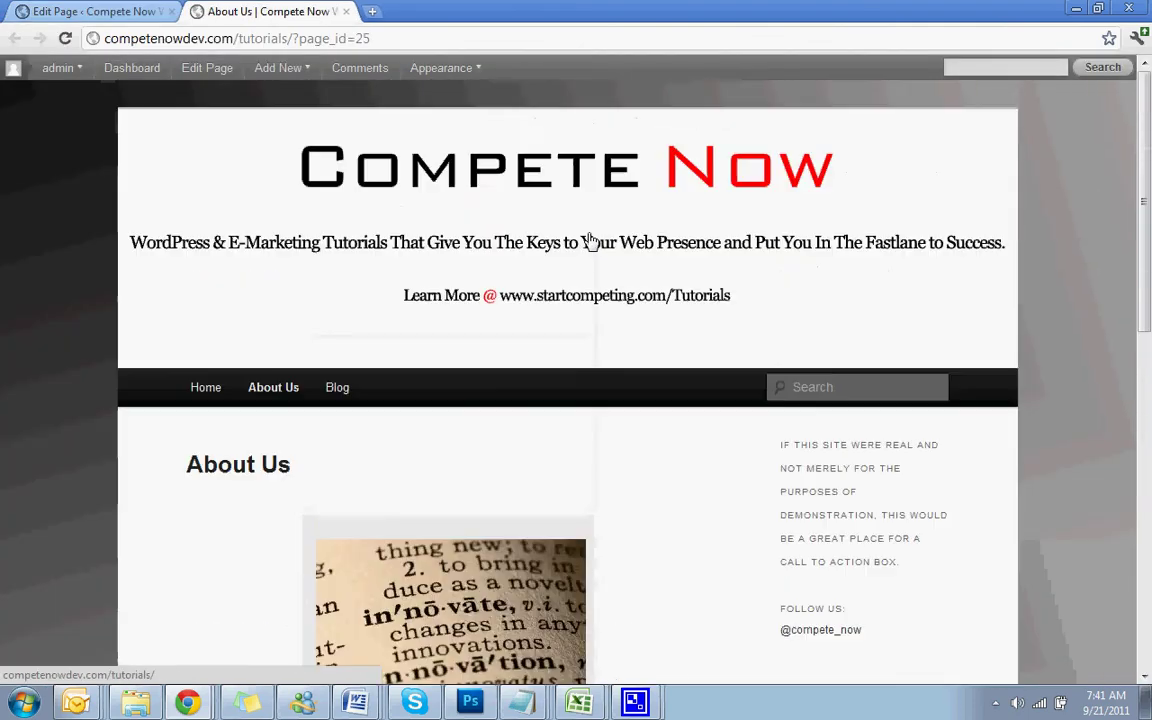
left_click(95, 11)
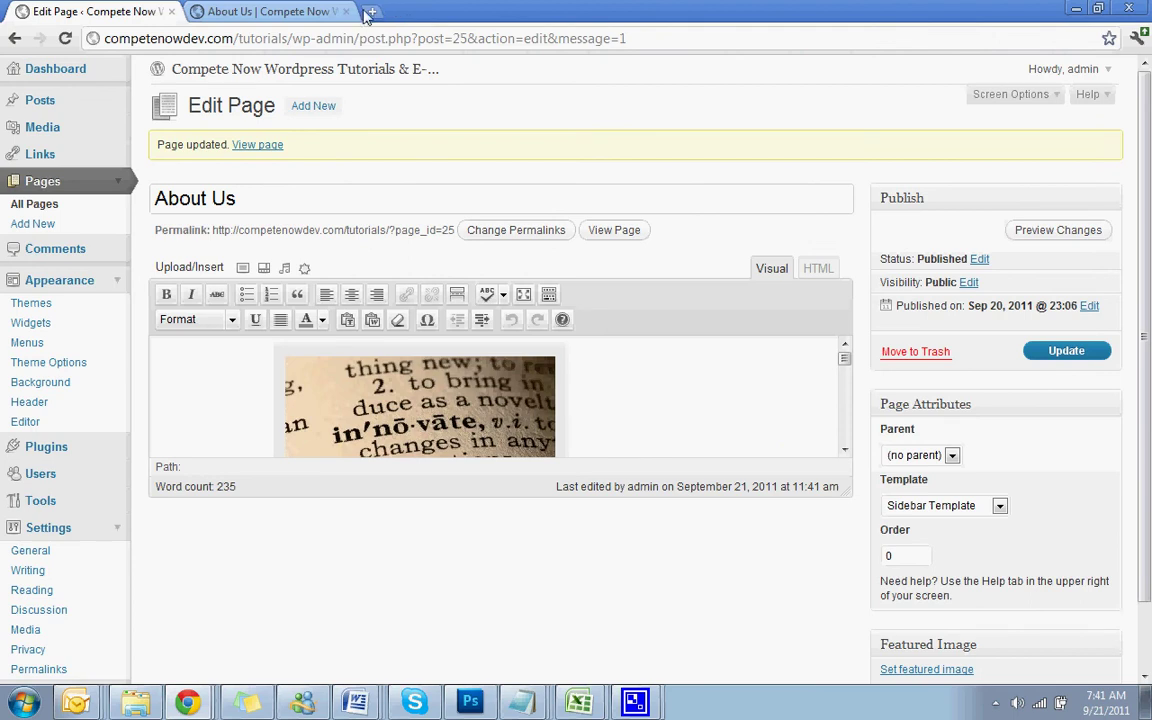
Step: Change the Innovation image to Right alignment, update the page, and view it live
left_click(320, 11)
left_click(345, 11)
left_click(400, 400)
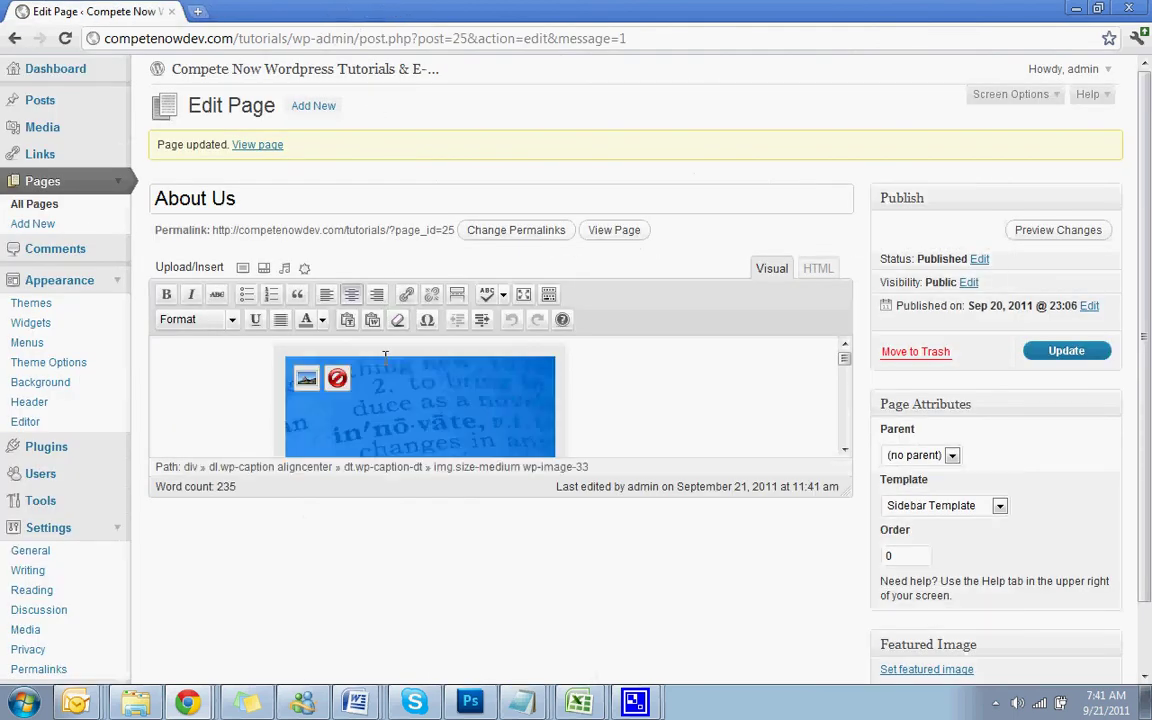
left_click(340, 372)
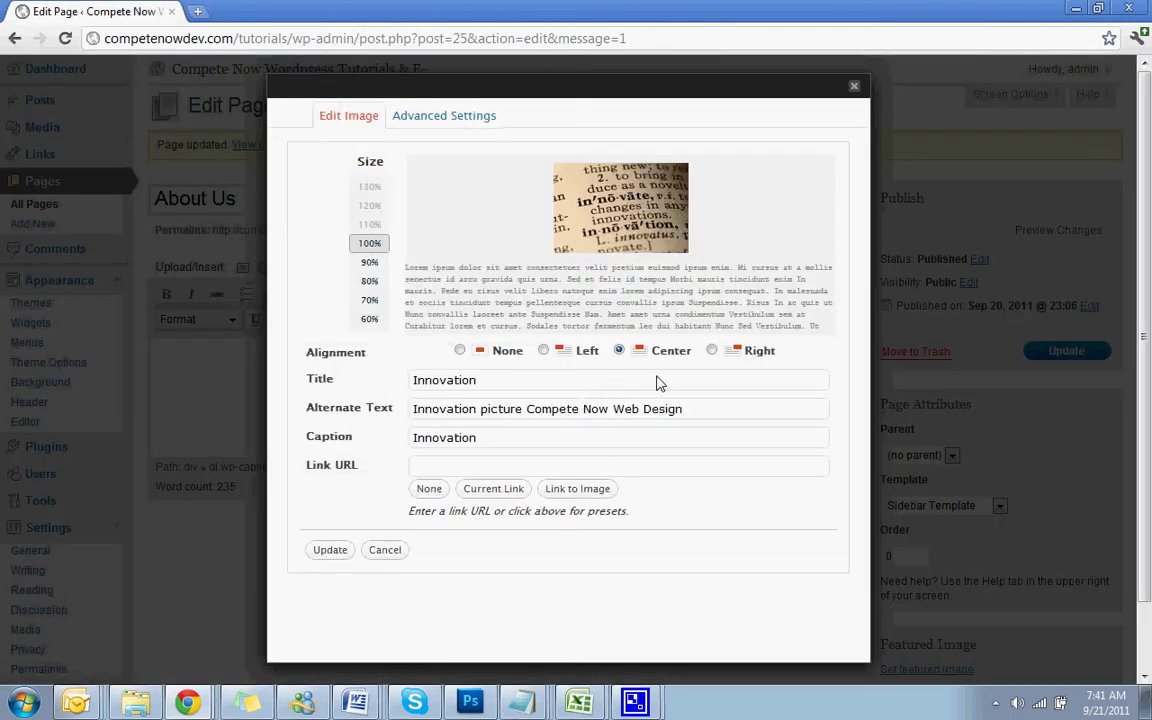
left_click(711, 350)
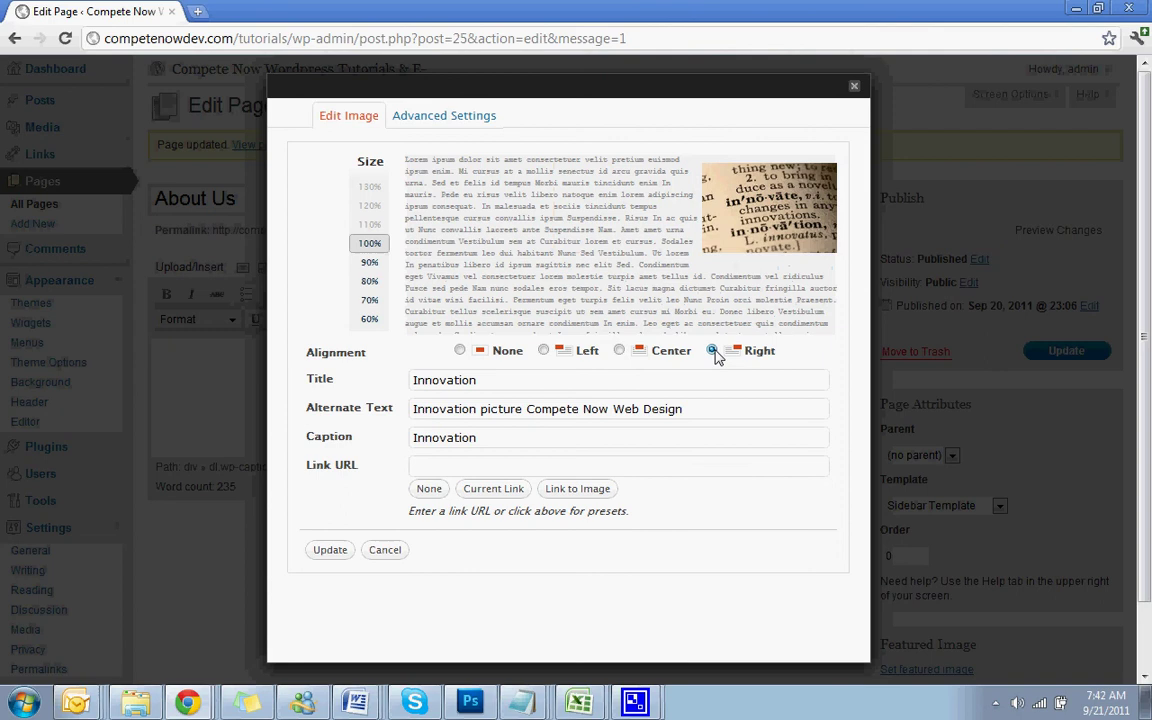
left_click(331, 549)
left_click(1068, 353)
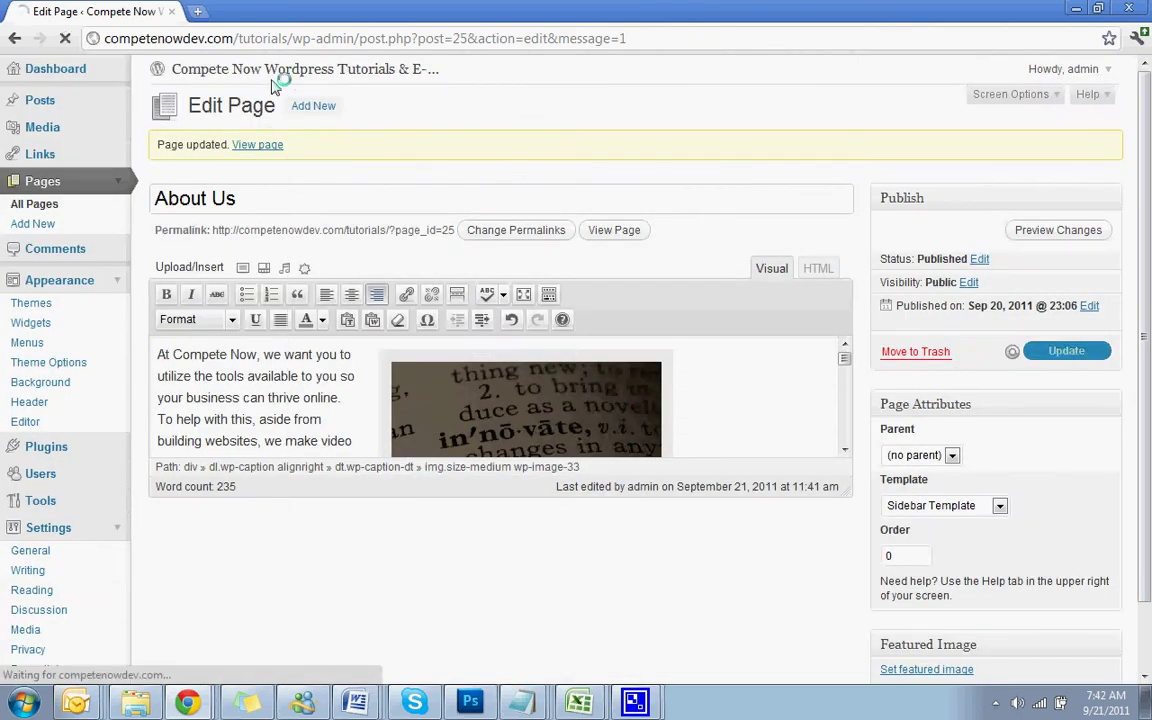
left_click(614, 230)
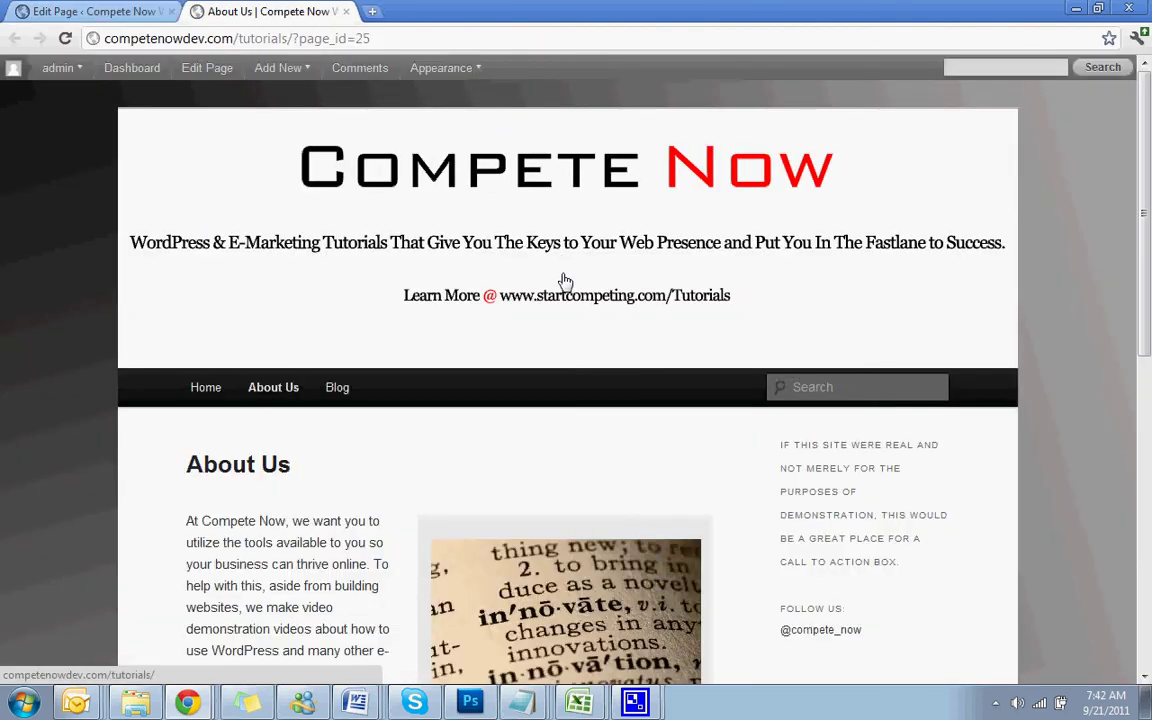
scroll(562, 281, "down", 3)
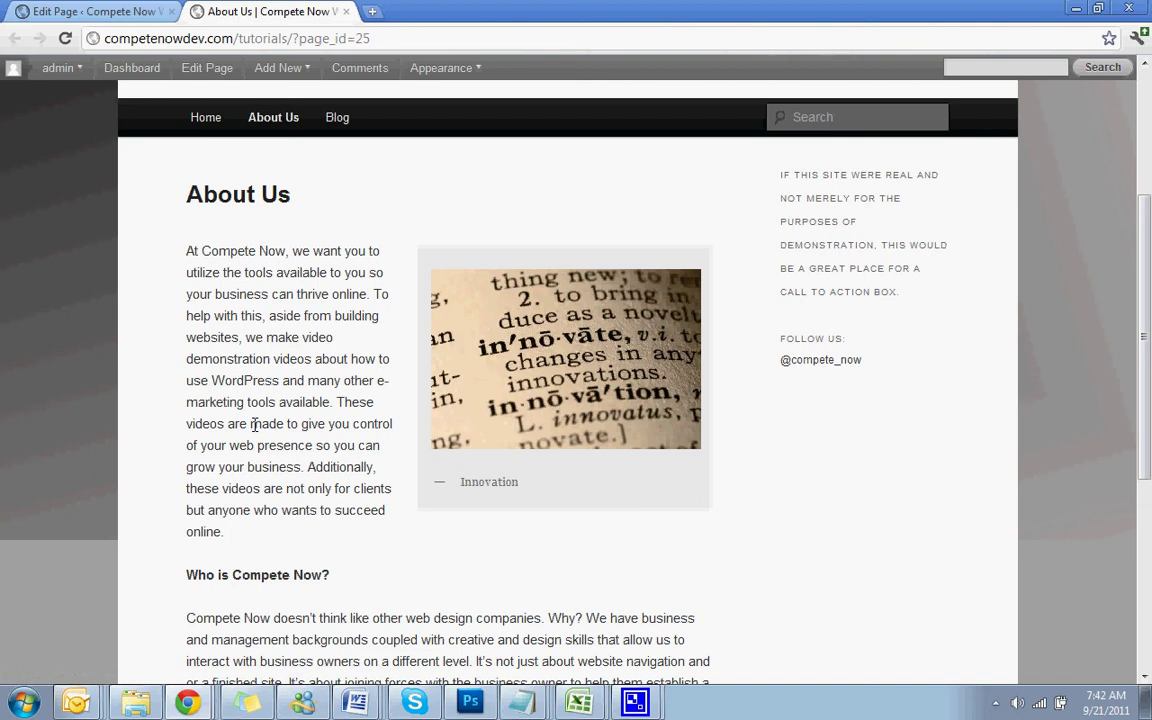
scroll(254, 424, "up", 3)
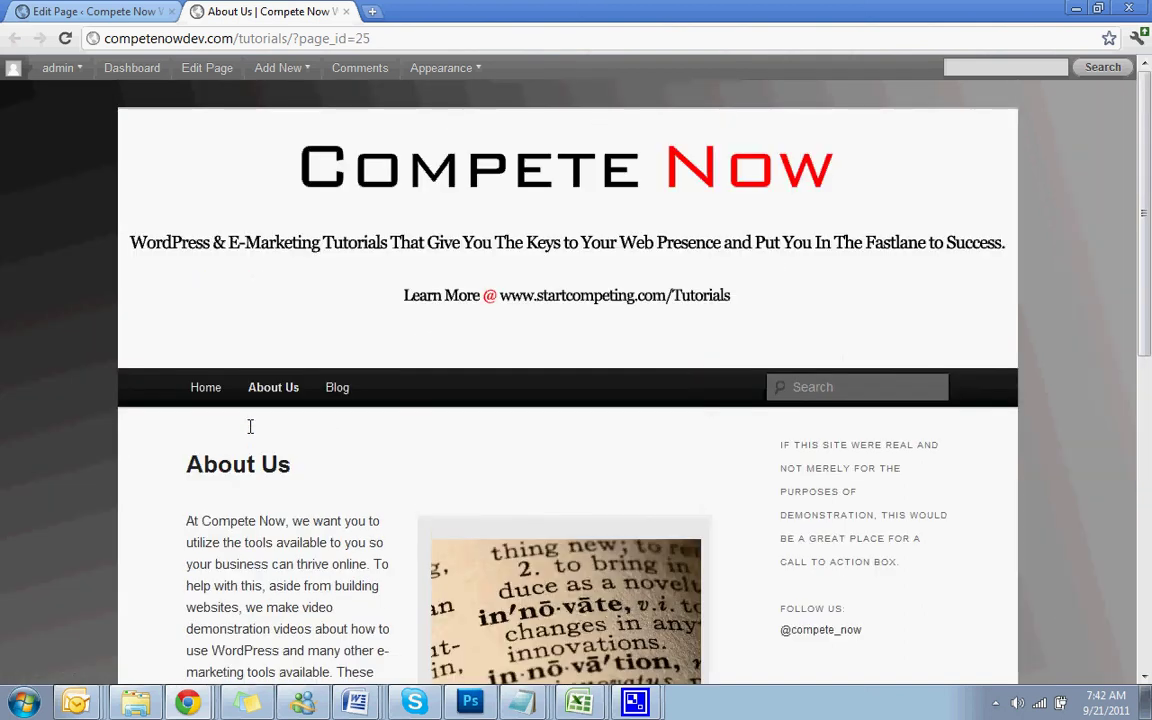
scroll(365, 395, "down", 1)
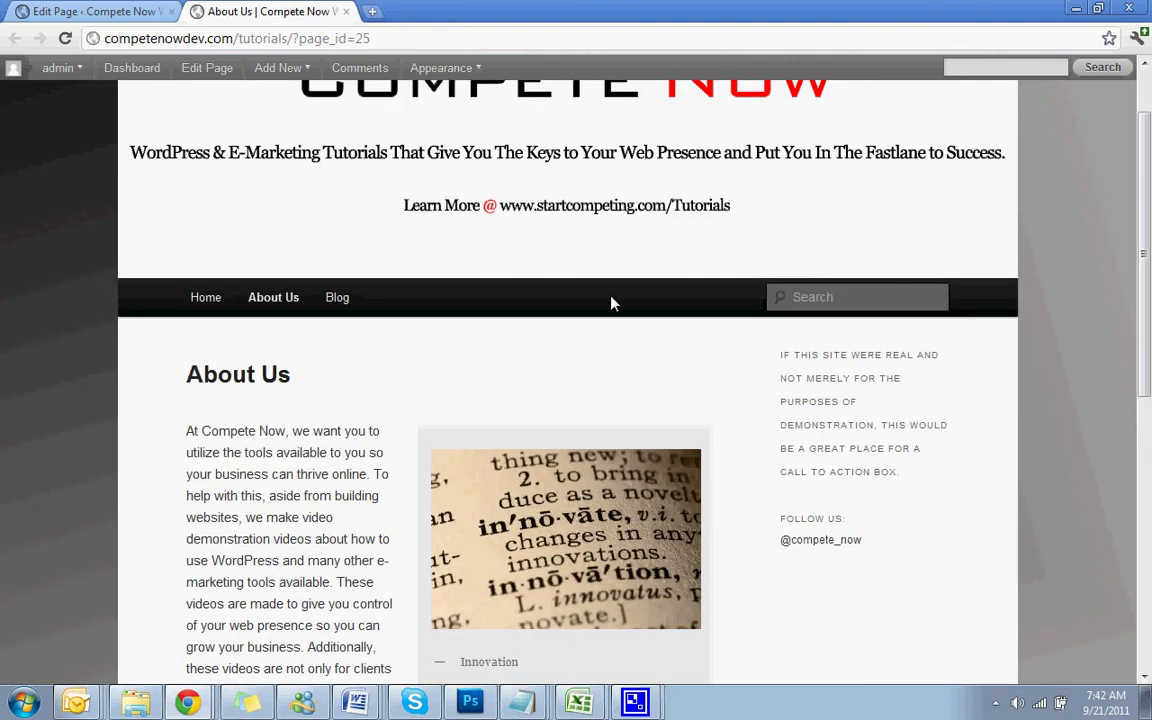
scroll(545, 329, "down", 1)
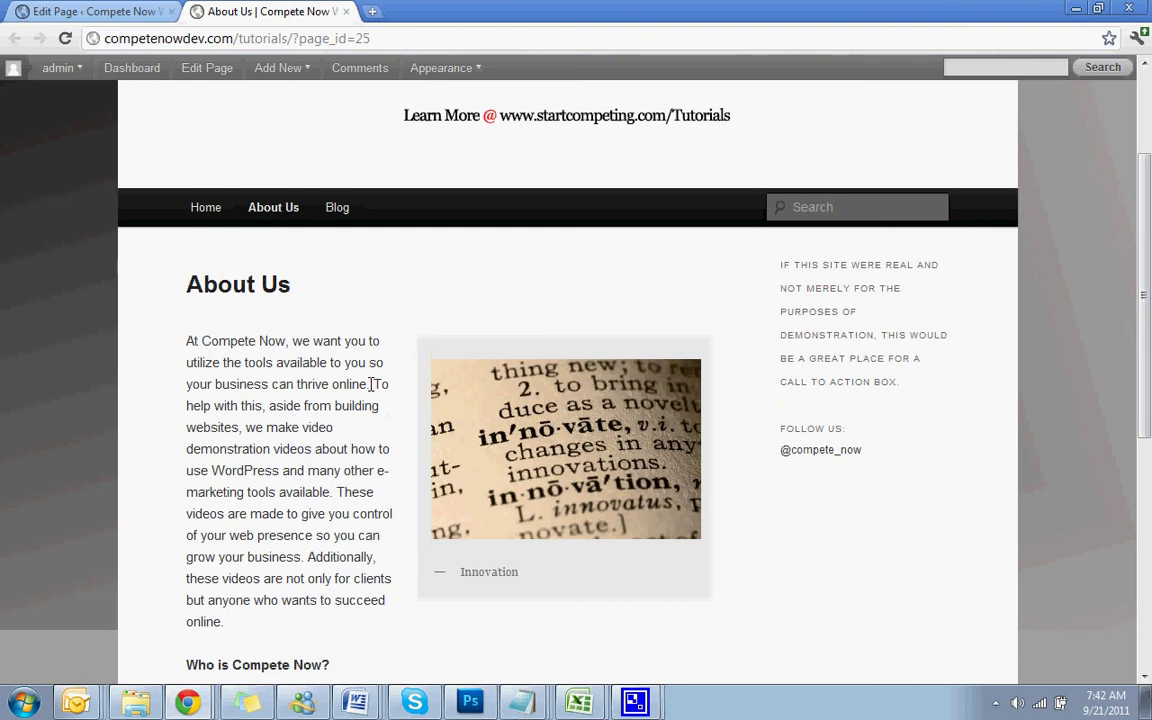
double_click(192, 341)
left_click(262, 355)
scroll(440, 347, "up", 3)
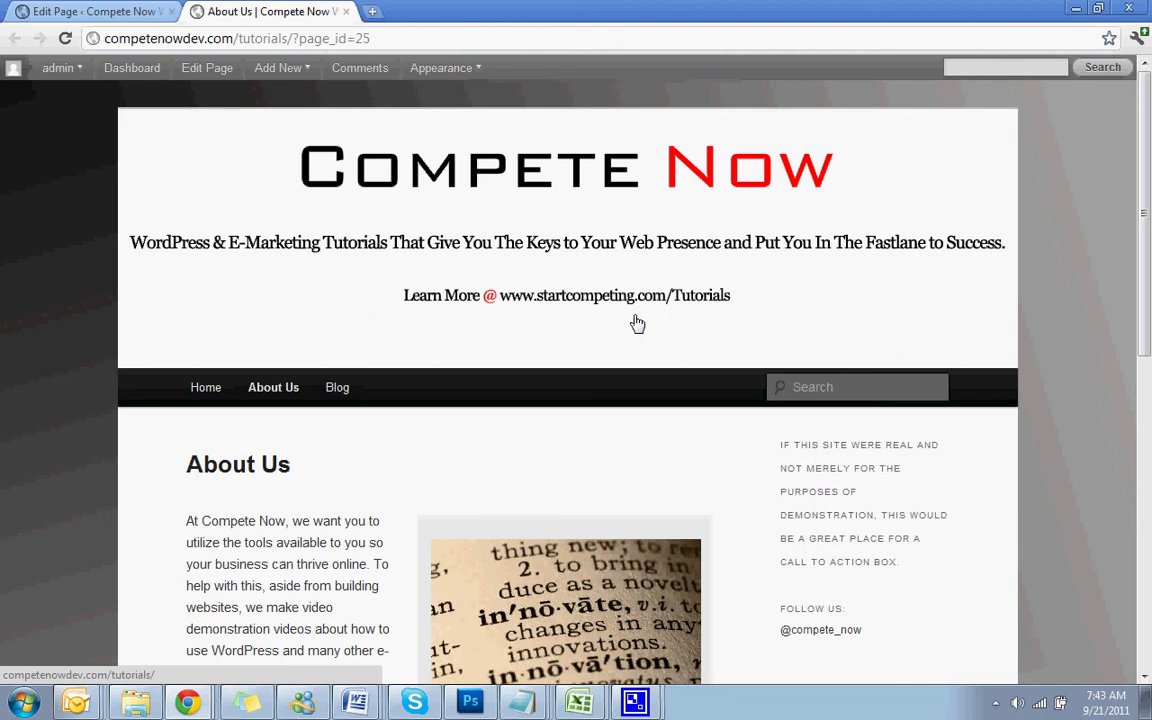
scroll(637, 323, "down", 2)
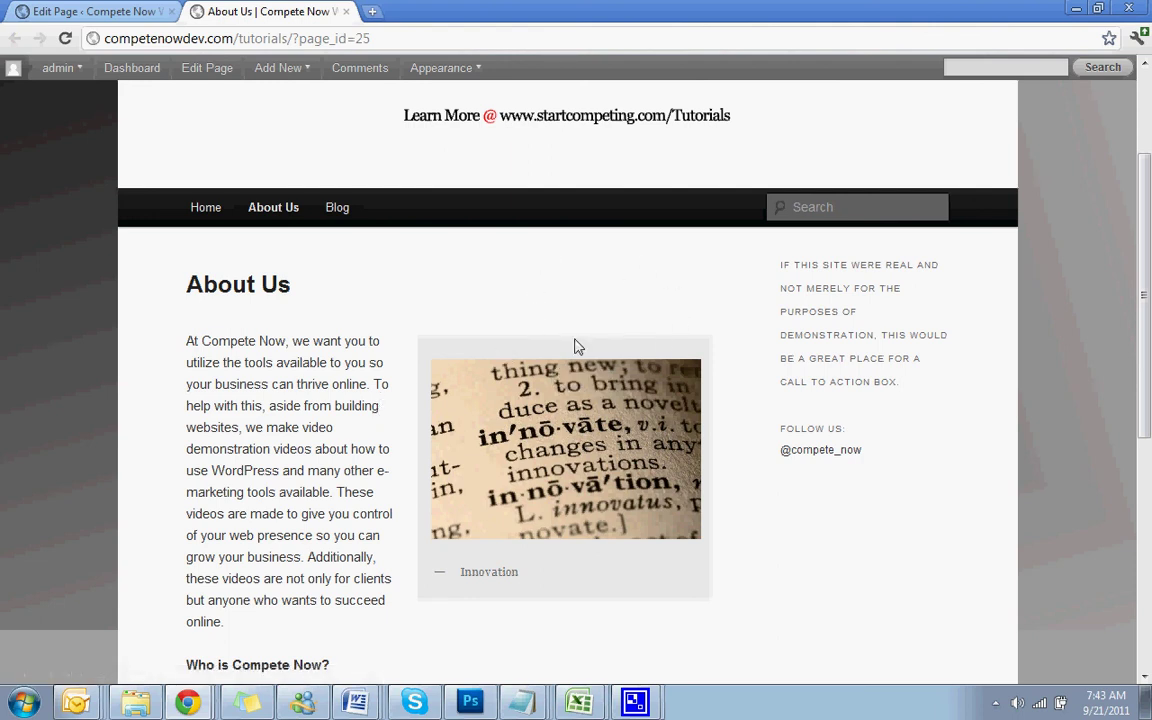
scroll(398, 190, "up", 2)
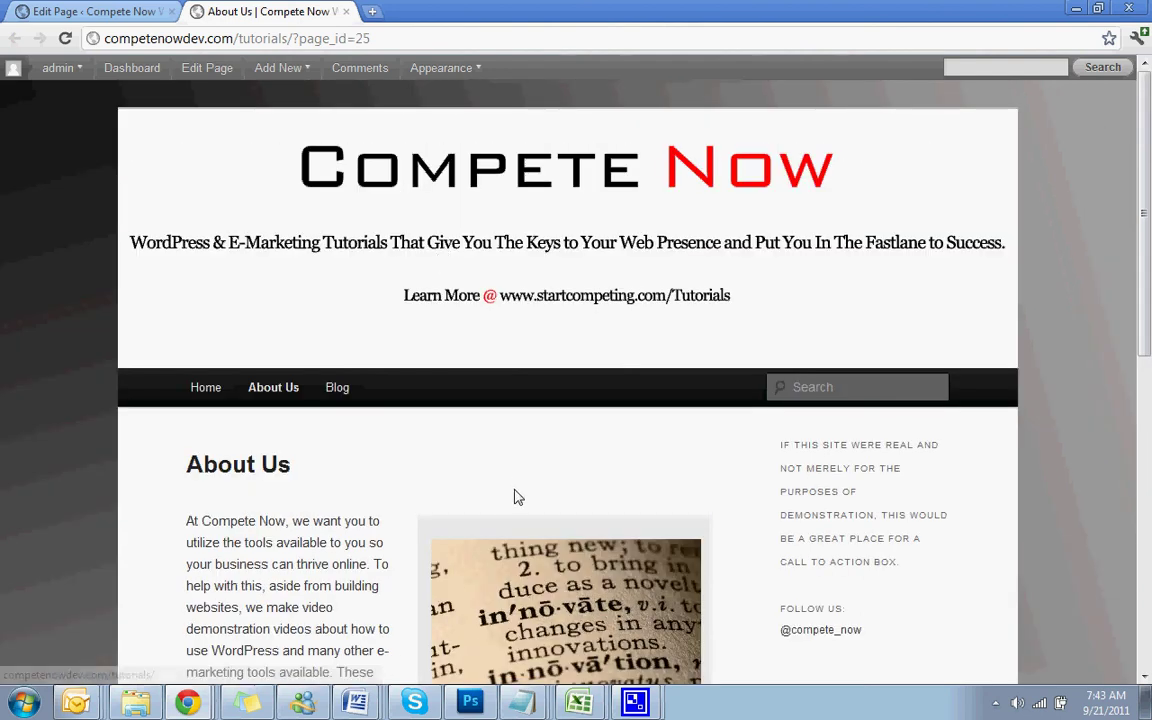